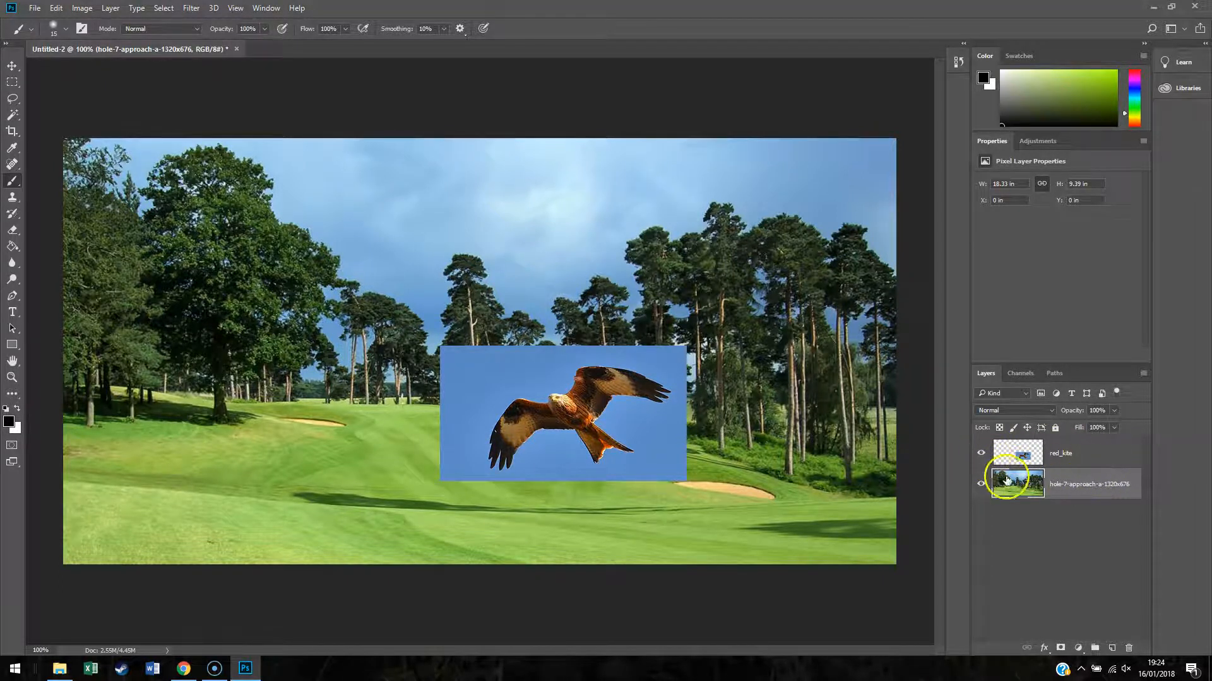
# Step: Toggle the red_kite layer's visibility to compare the image with and without the bird, leaving the layer hidden
pyautogui.click(981, 453)
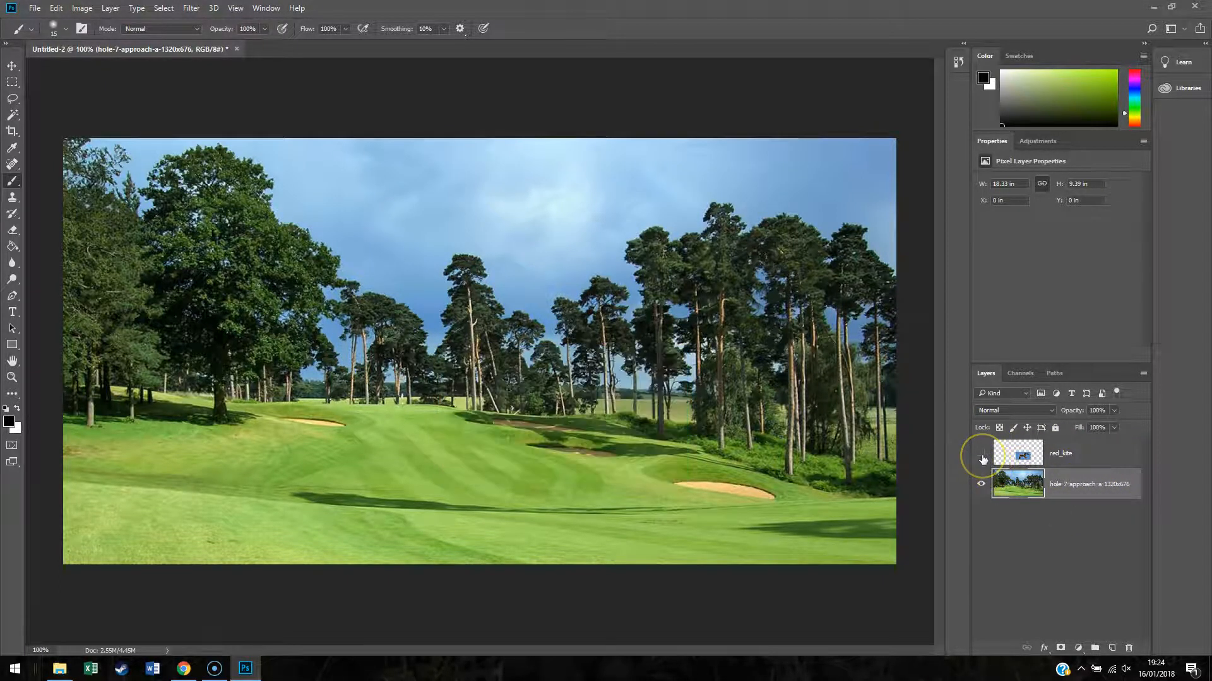
pyautogui.click(982, 454)
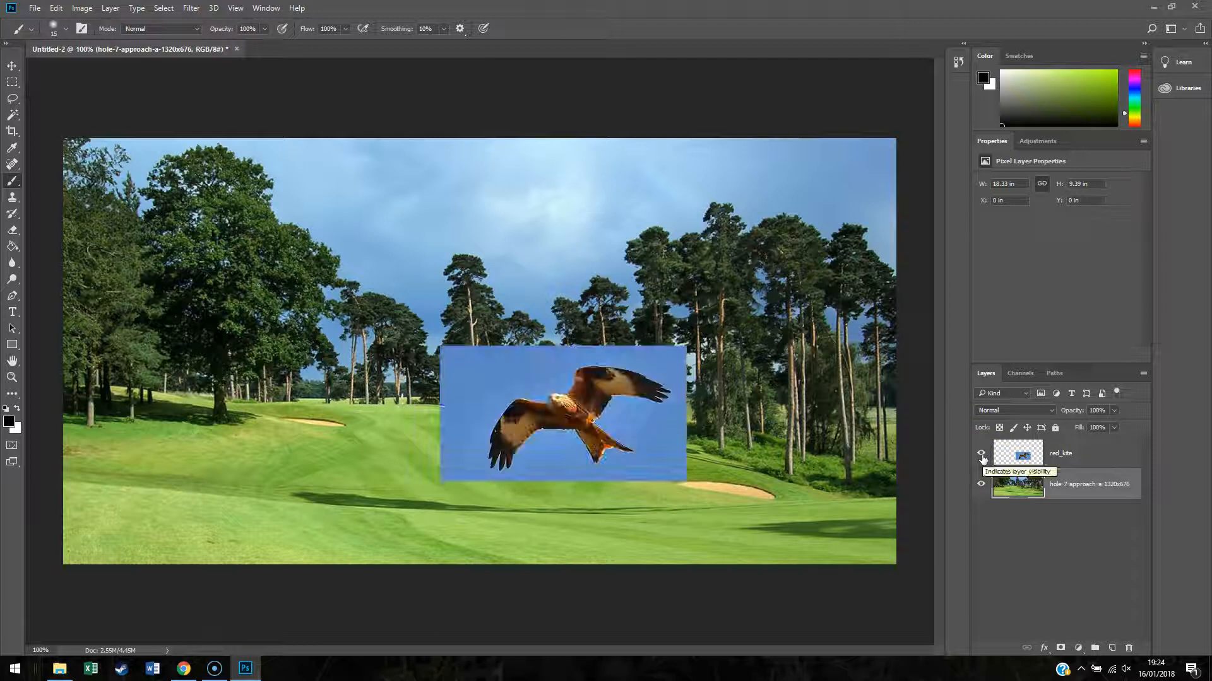
pyautogui.click(982, 457)
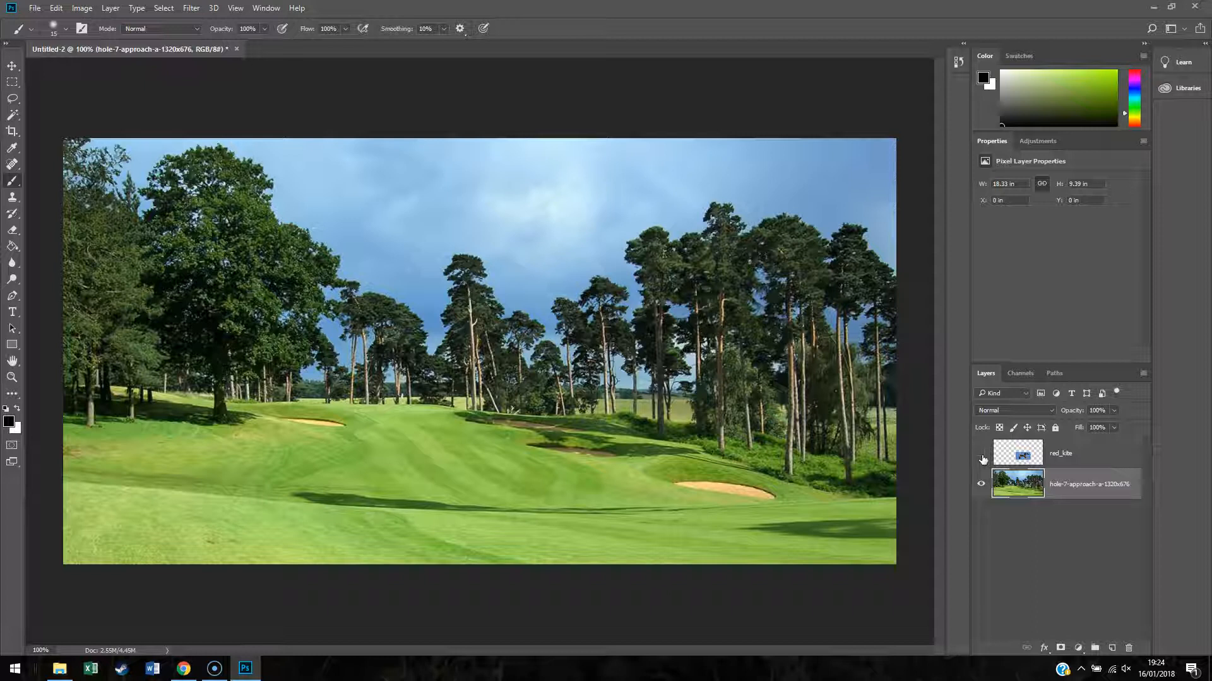
pyautogui.click(982, 457)
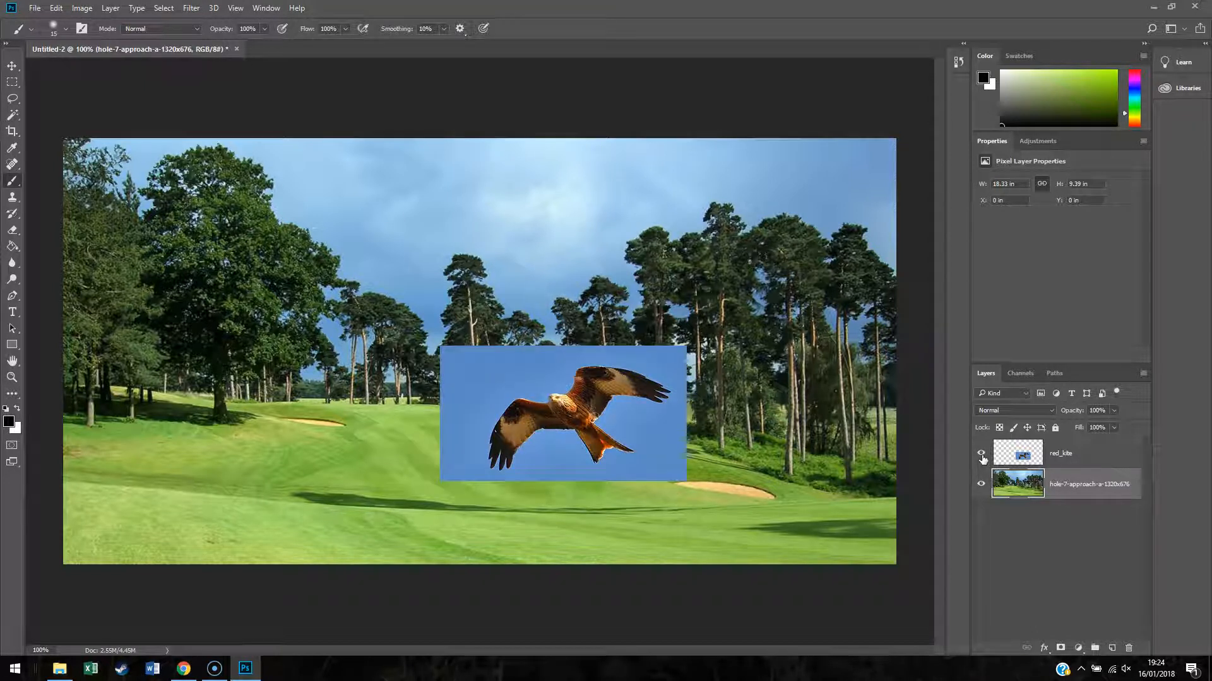
pyautogui.click(982, 456)
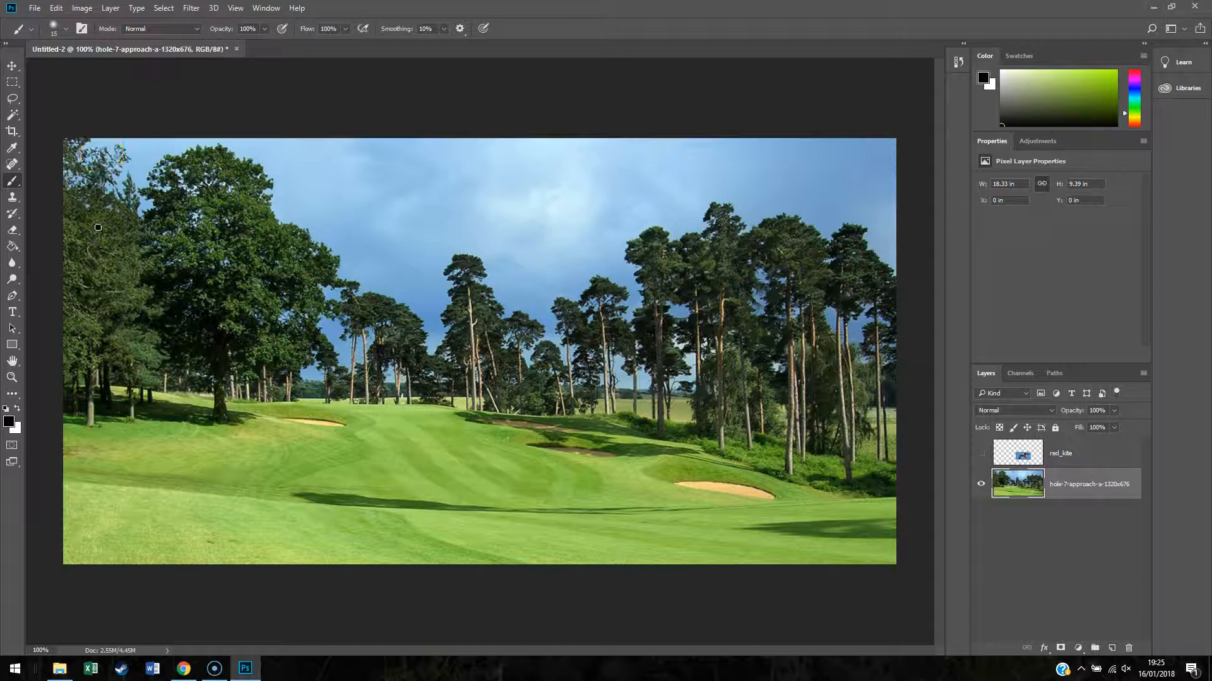
# Step: Try a Color Balance adjustment on the golf course layer's midtones with levels +65, -39 and +77
pyautogui.click(87, 9)
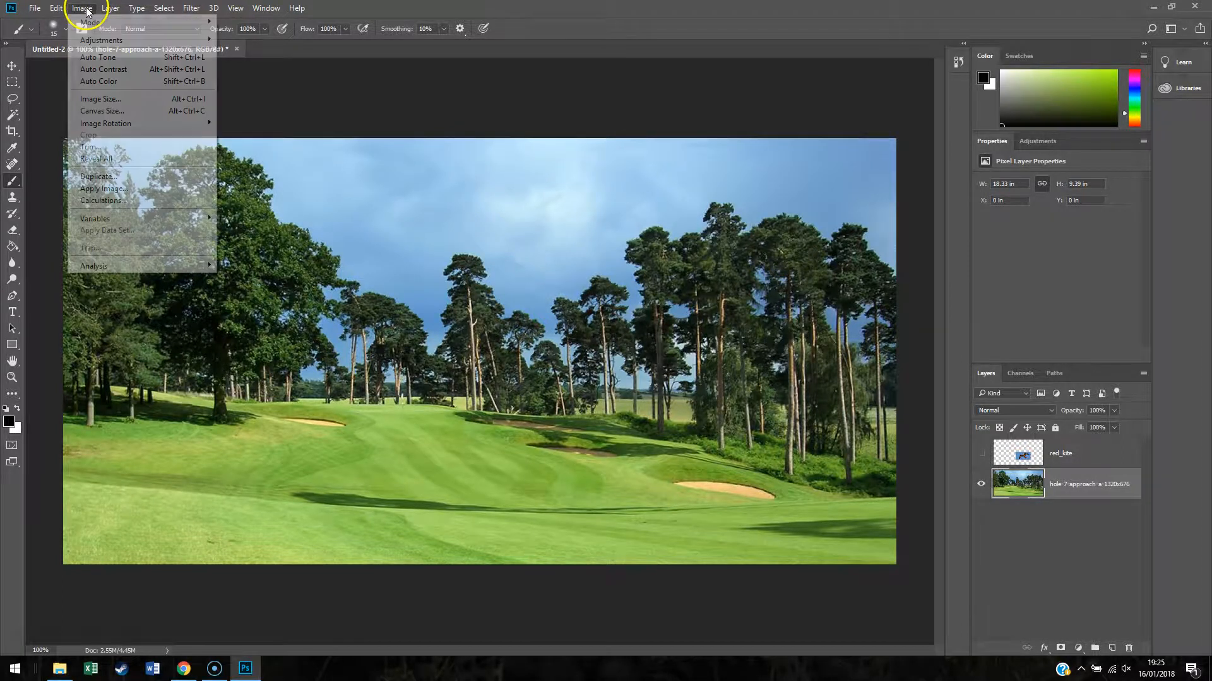
pyautogui.click(101, 23)
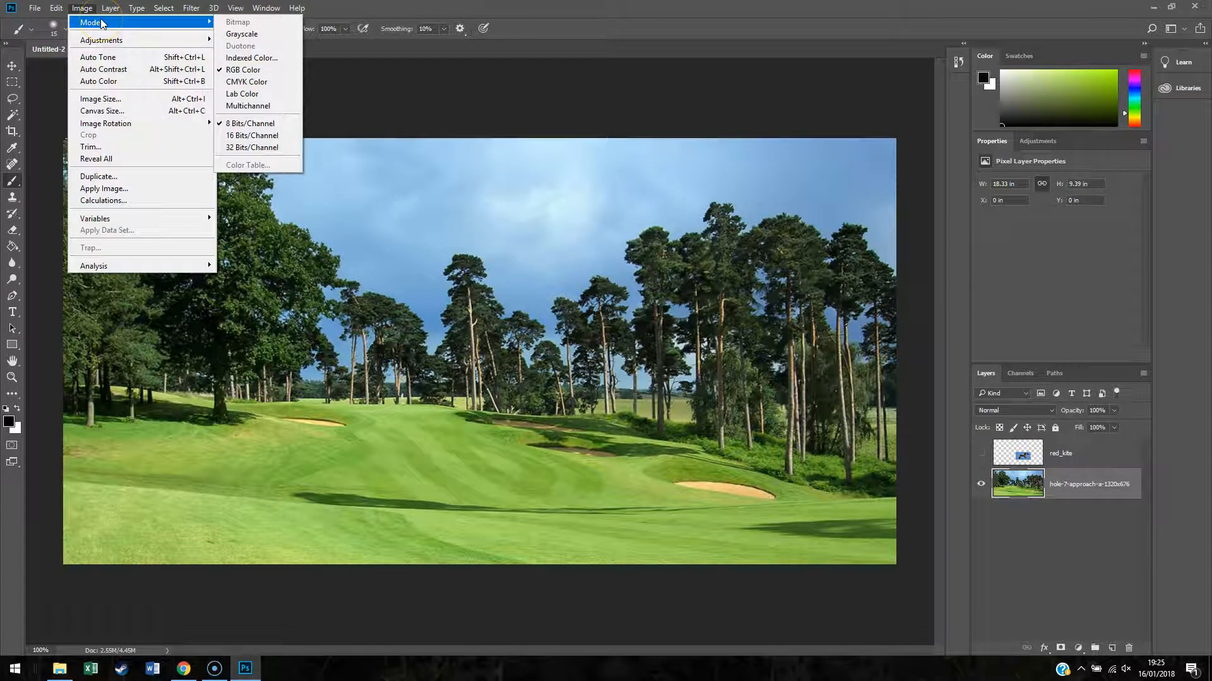
pyautogui.moveTo(136, 40)
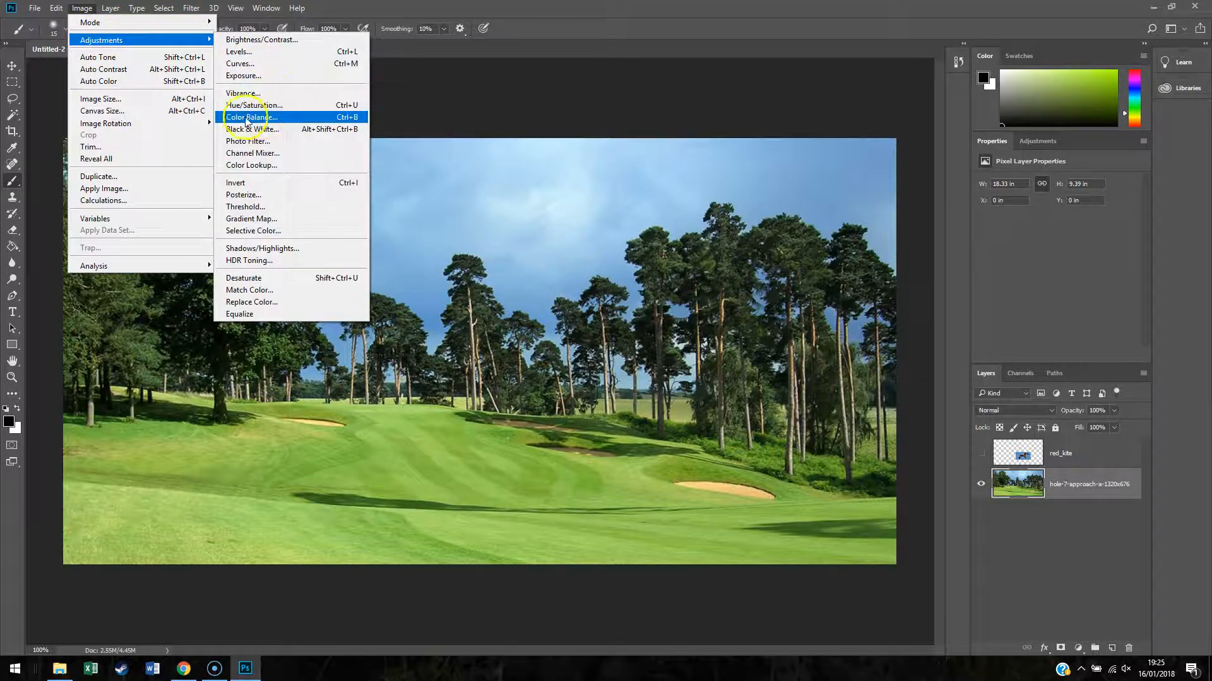
pyautogui.click(287, 120)
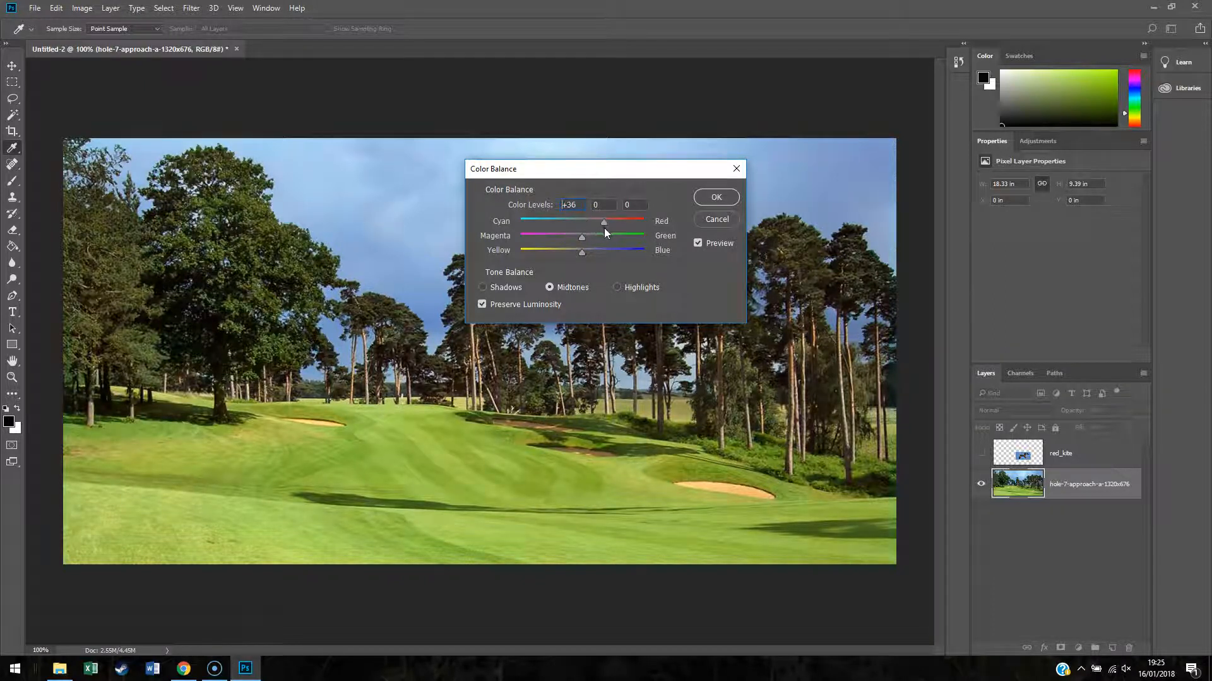
pyautogui.moveTo(610, 231); pyautogui.dragTo(558, 239)
pyautogui.click(582, 239)
pyautogui.click(503, 288)
pyautogui.click(566, 290)
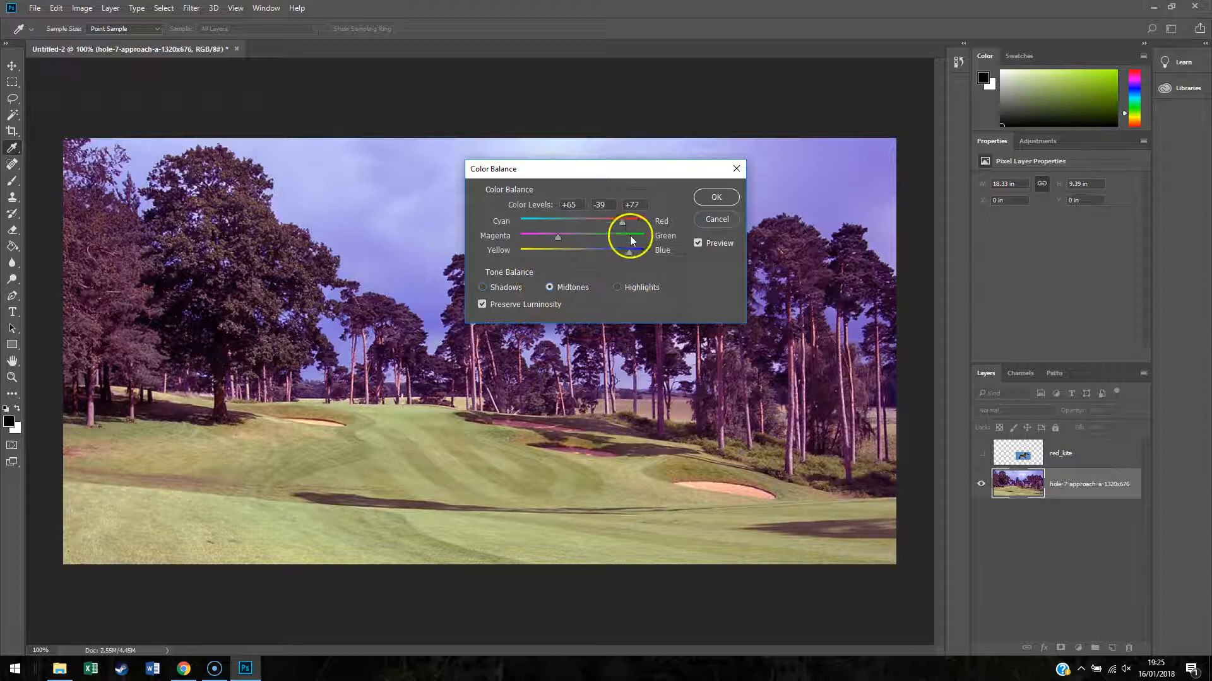
# Step: Try stronger midtone color levels of +100, -43 and +54 on the golf course layer, and discard the Color Balance adjustment
pyautogui.moveTo(625, 221); pyautogui.dragTo(642, 252)
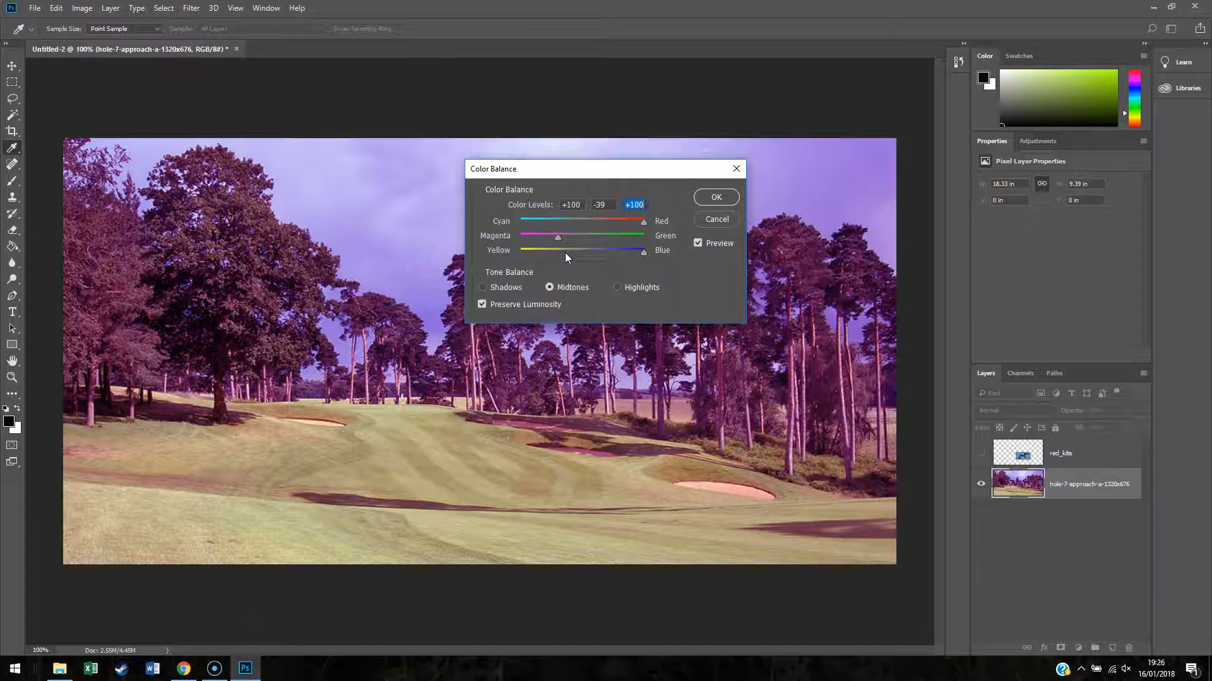
pyautogui.click(534, 335)
pyautogui.moveTo(560, 236)
pyautogui.mouseDown()
pyautogui.moveTo(655, 252)
pyautogui.moveTo(553, 246)
pyautogui.mouseUp()
pyautogui.moveTo(643, 253); pyautogui.dragTo(615, 258)
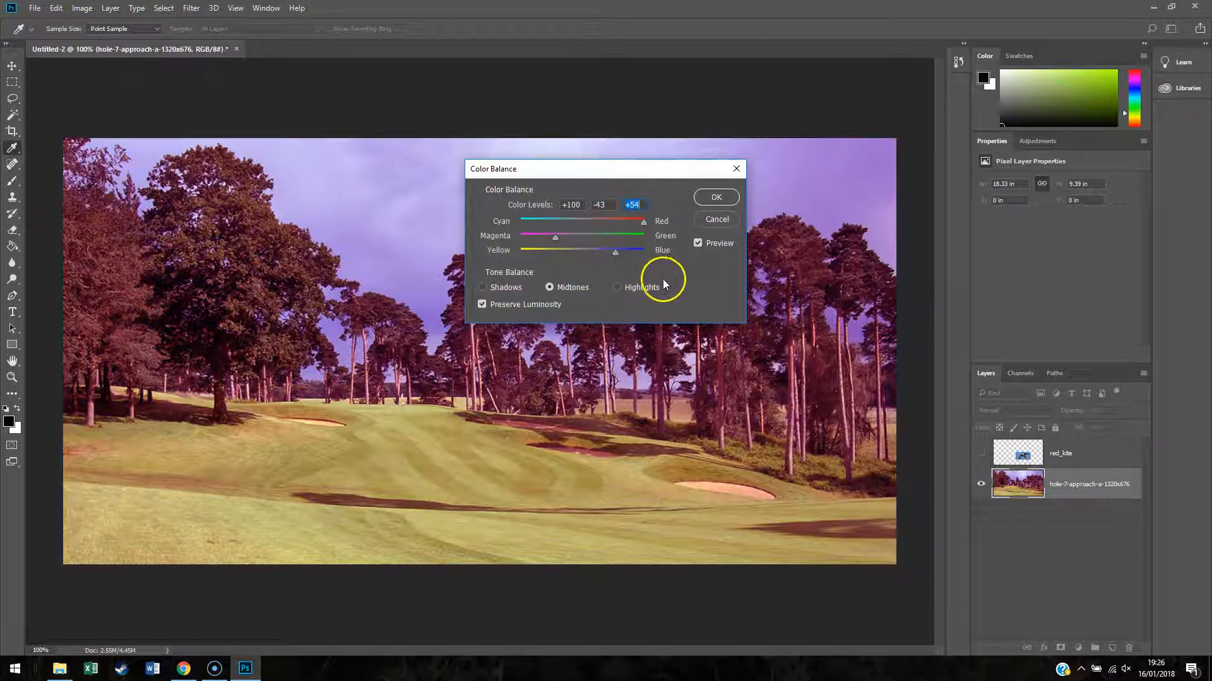
pyautogui.click(717, 219)
pyautogui.press('b')
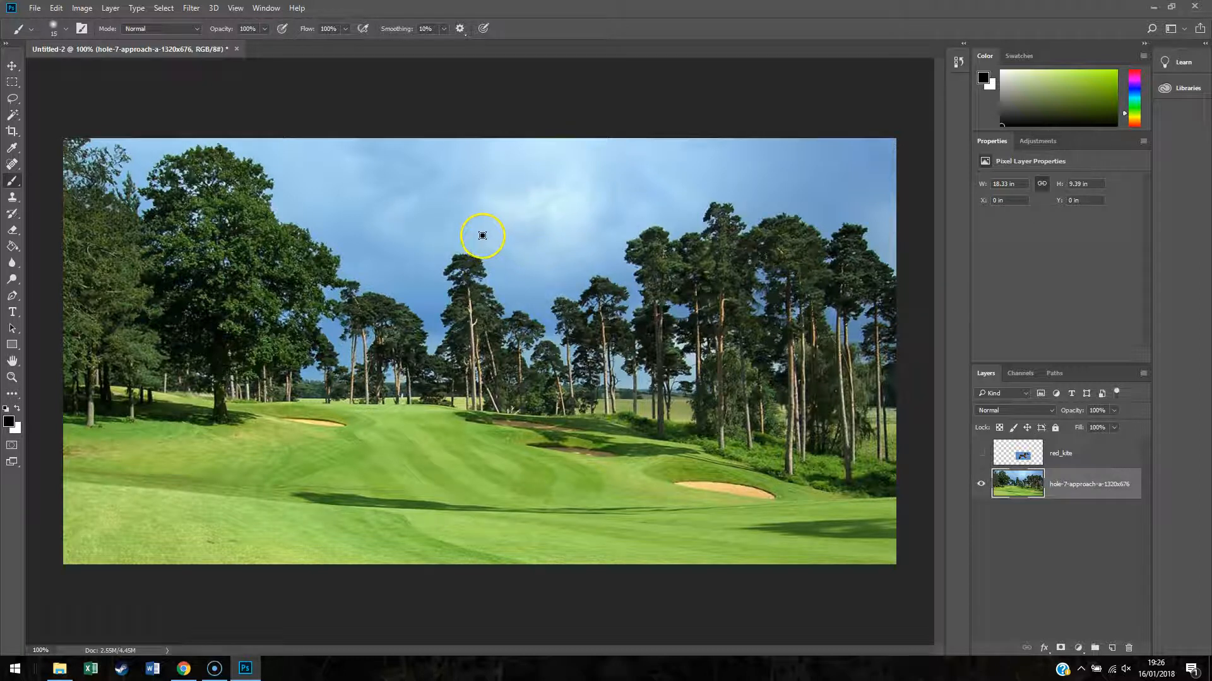
# Step: Apply the Facet pixelate filter to the golf course layer
pyautogui.click(192, 9)
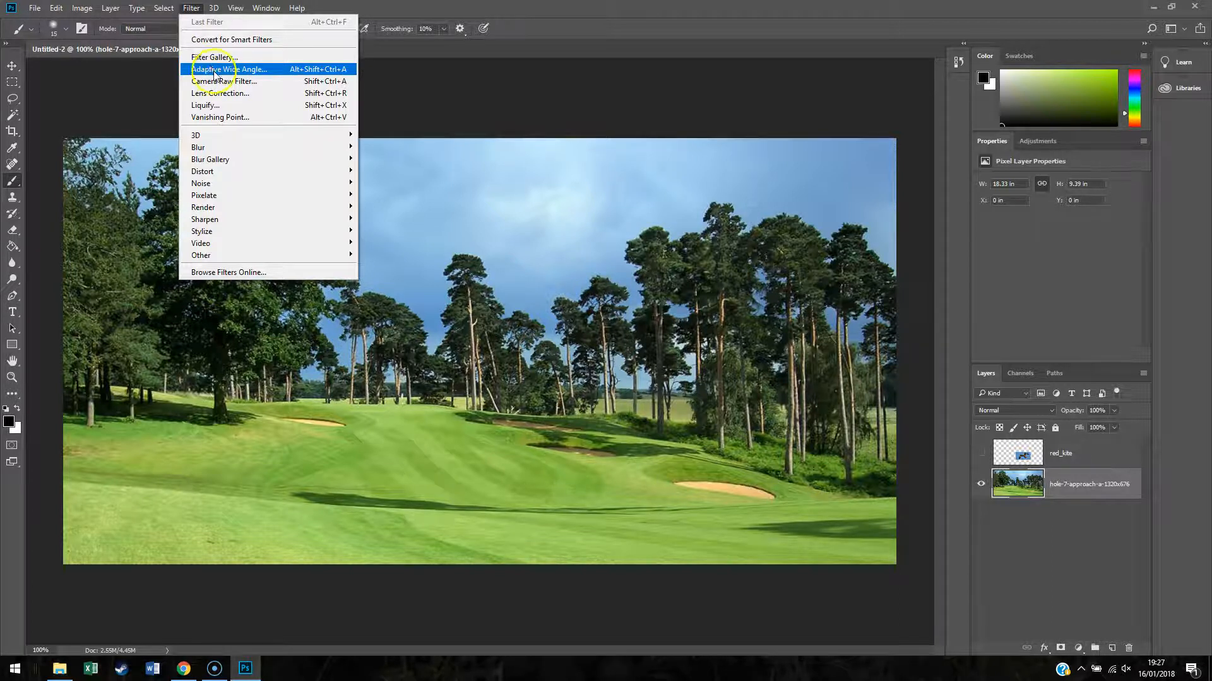
pyautogui.click(229, 98)
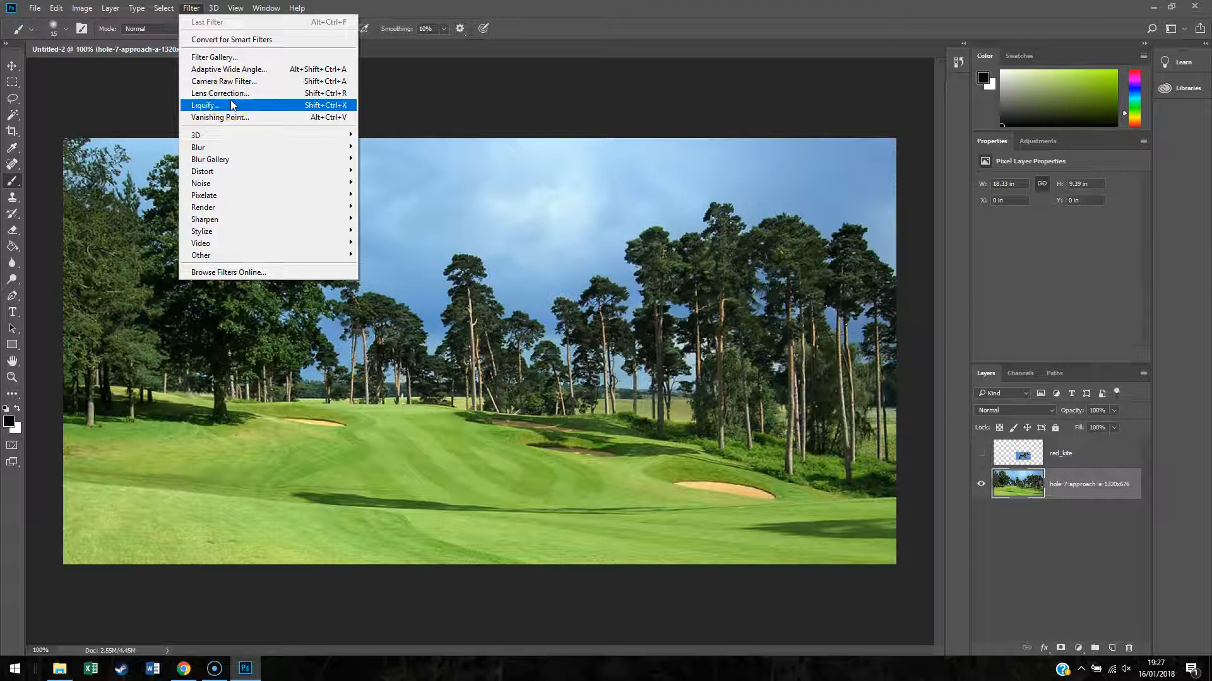
pyautogui.moveTo(269, 200)
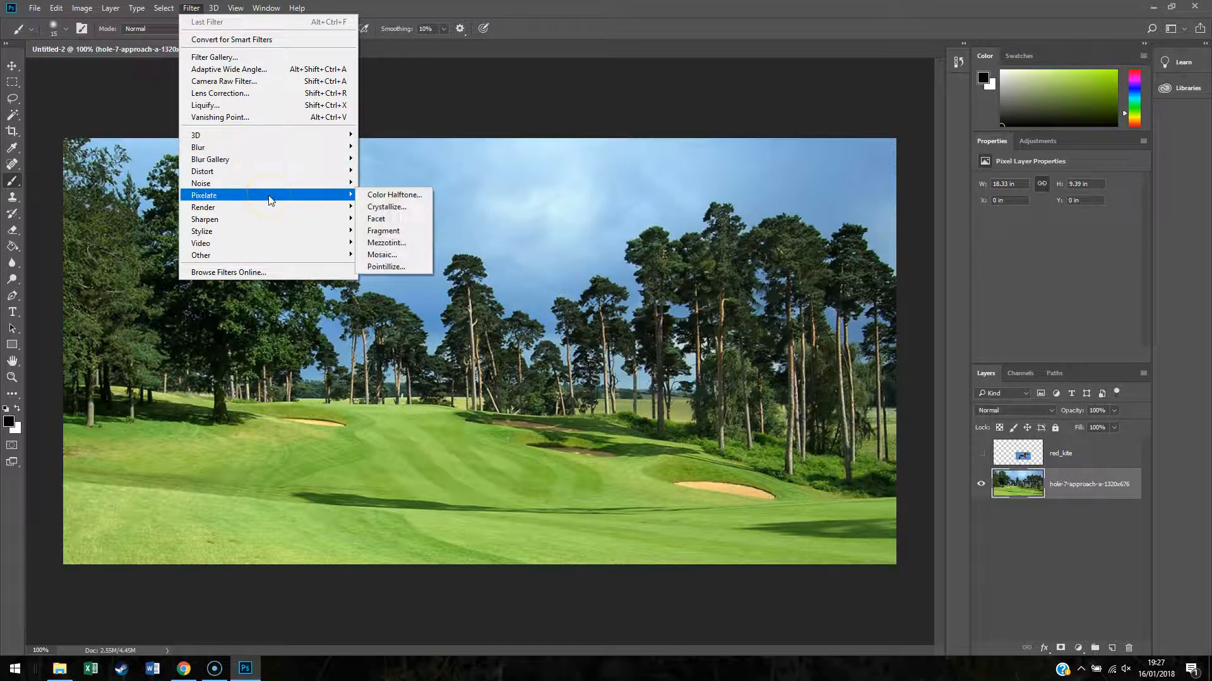
pyautogui.moveTo(272, 200); pyautogui.dragTo(407, 214)
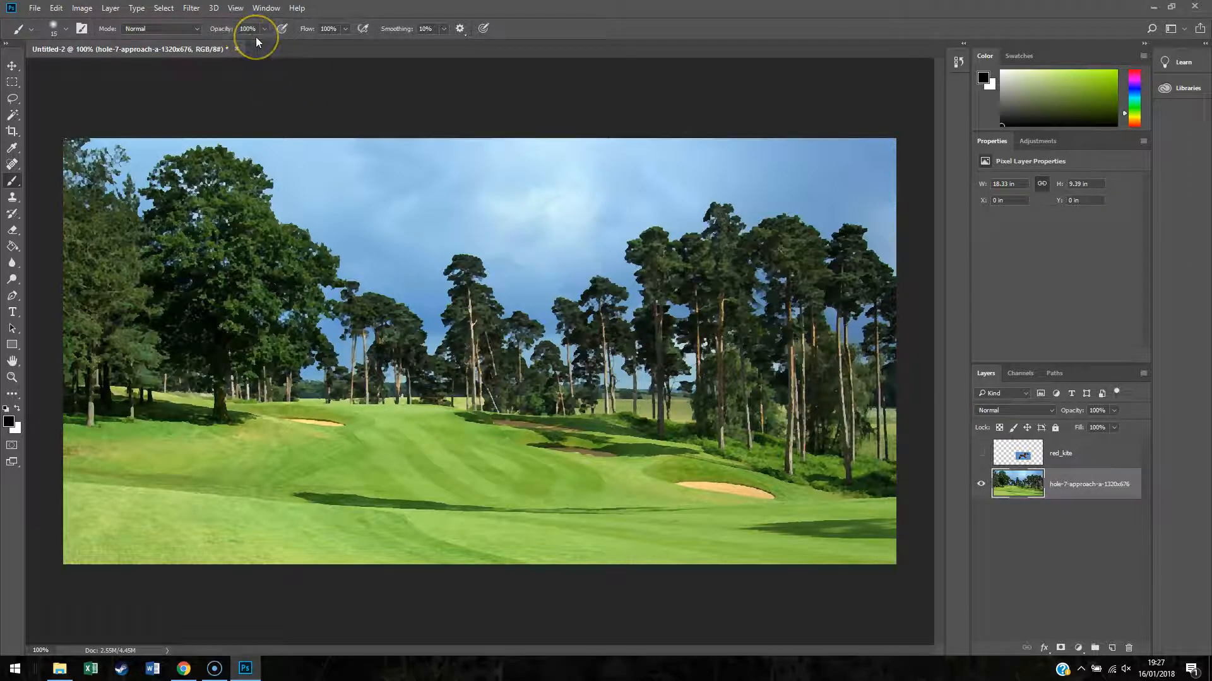
# Step: Try the Ripple distort filter on the golf course layer with amount 803% and Medium size, and undo it
pyautogui.click(191, 8)
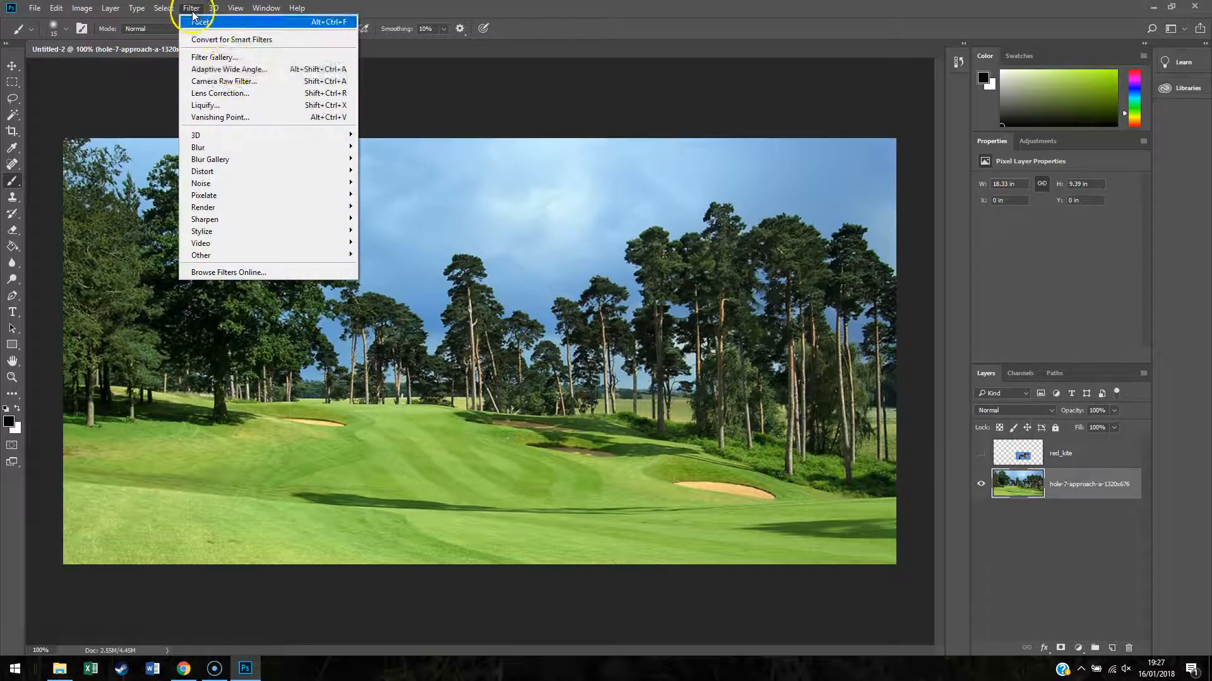
pyautogui.moveTo(317, 176)
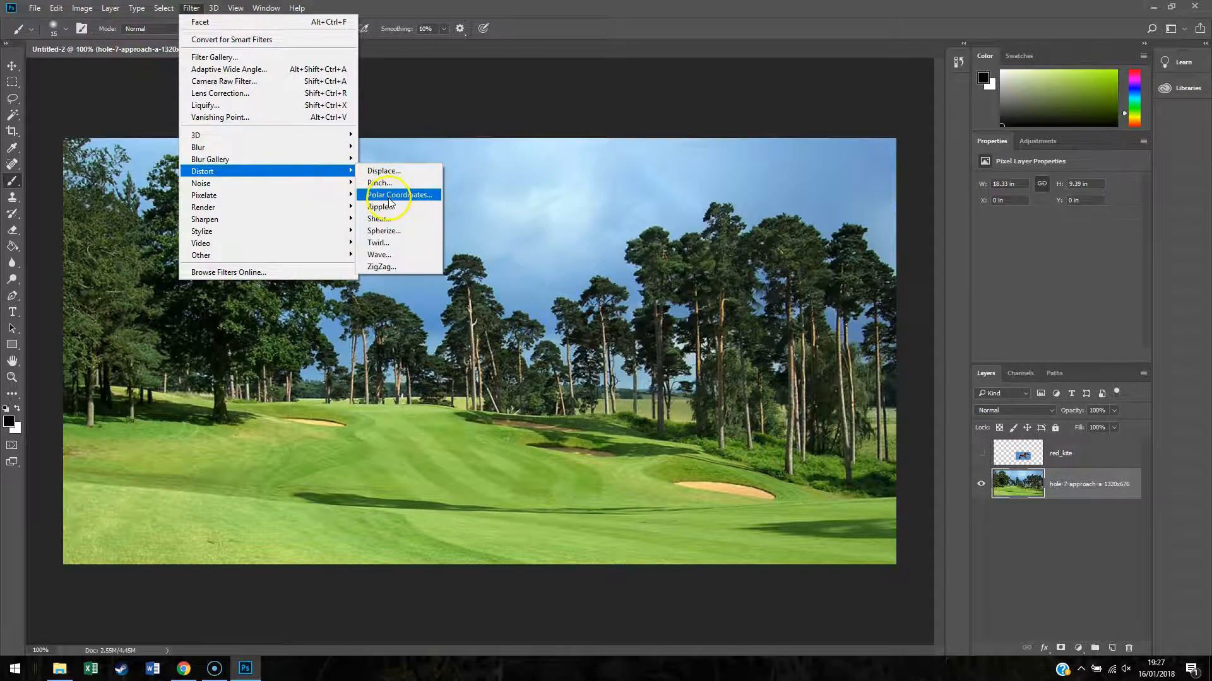
pyautogui.click(400, 209)
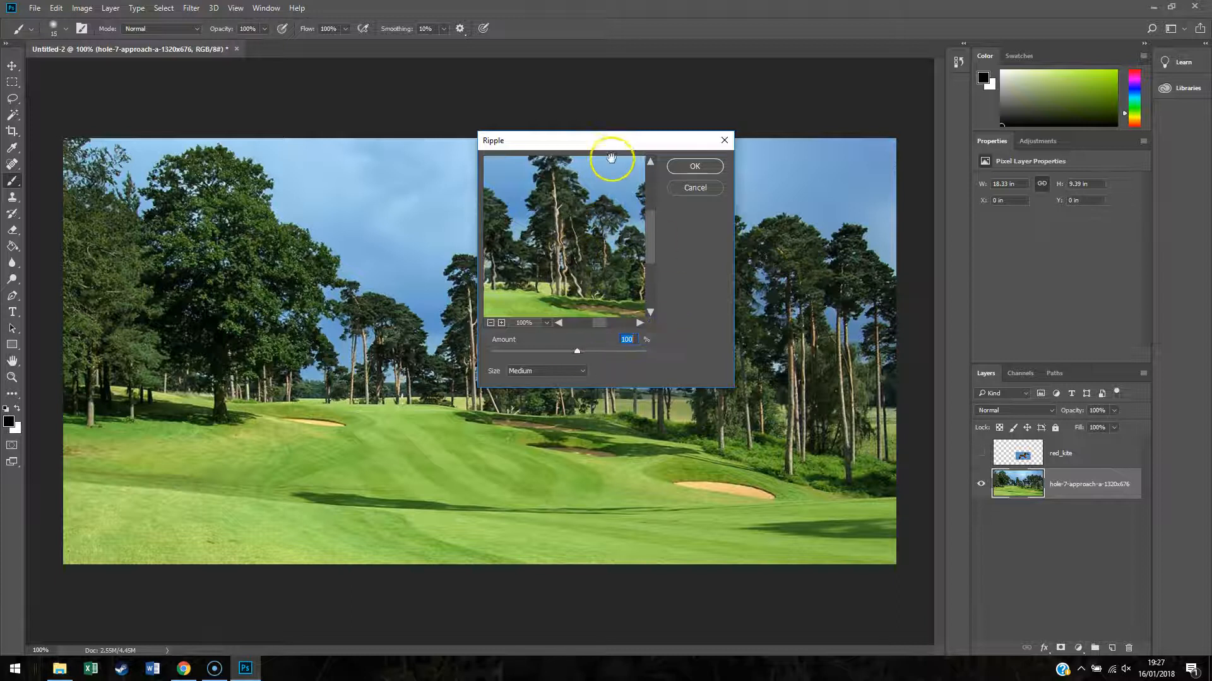
pyautogui.moveTo(620, 147); pyautogui.dragTo(582, 104)
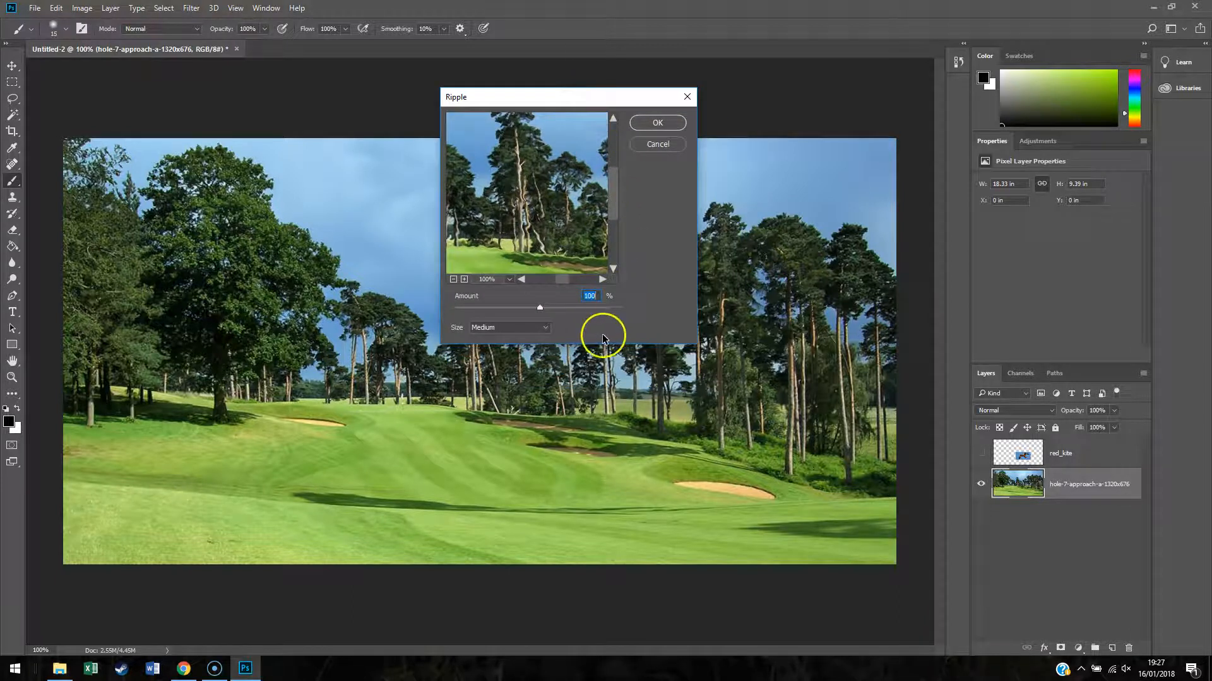
pyautogui.moveTo(543, 306); pyautogui.dragTo(595, 308)
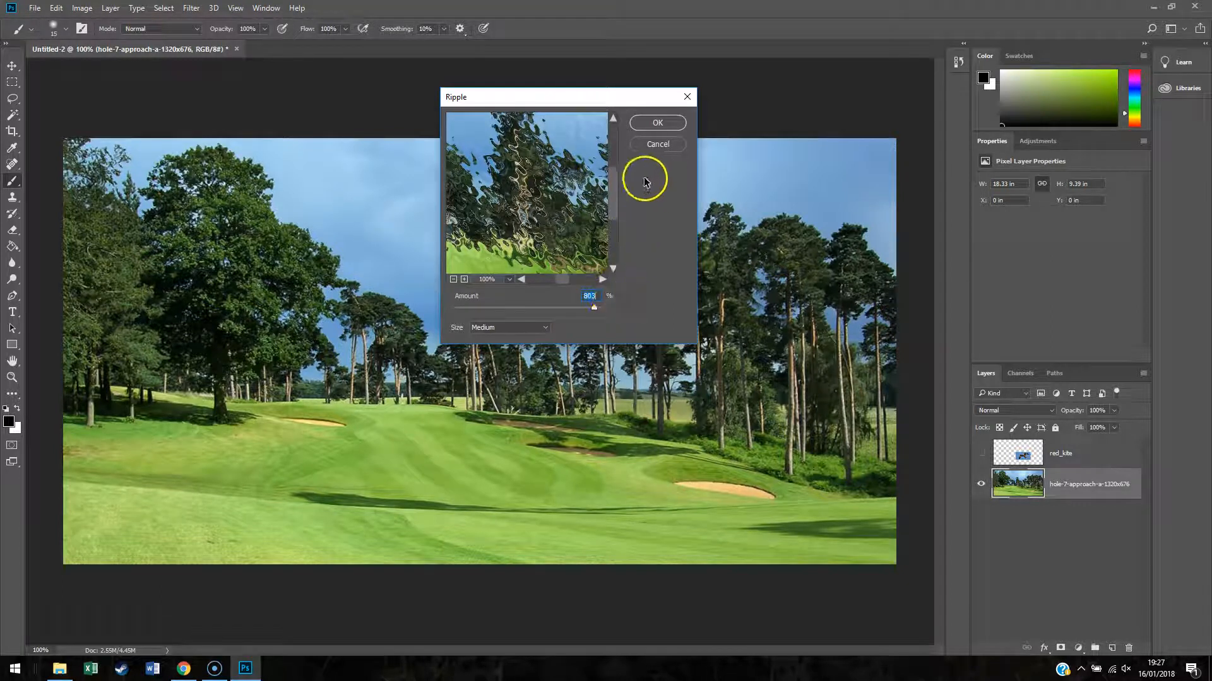
pyautogui.click(651, 125)
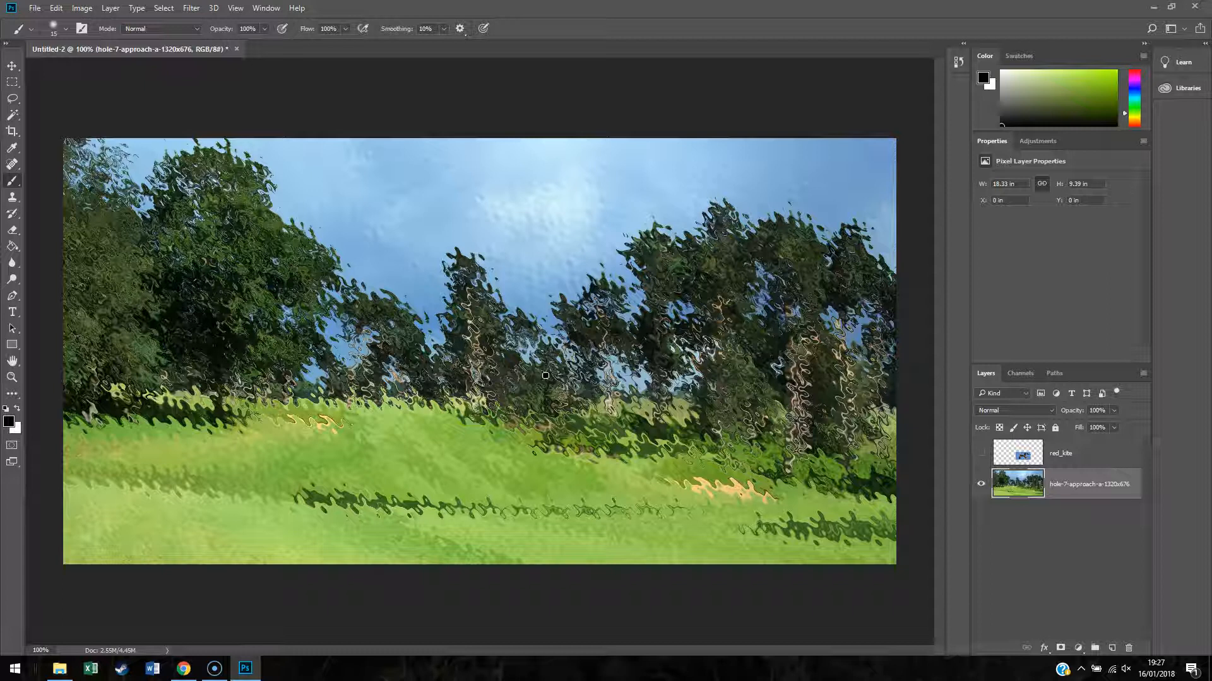
pyautogui.hotkey('ctrl', 'z')
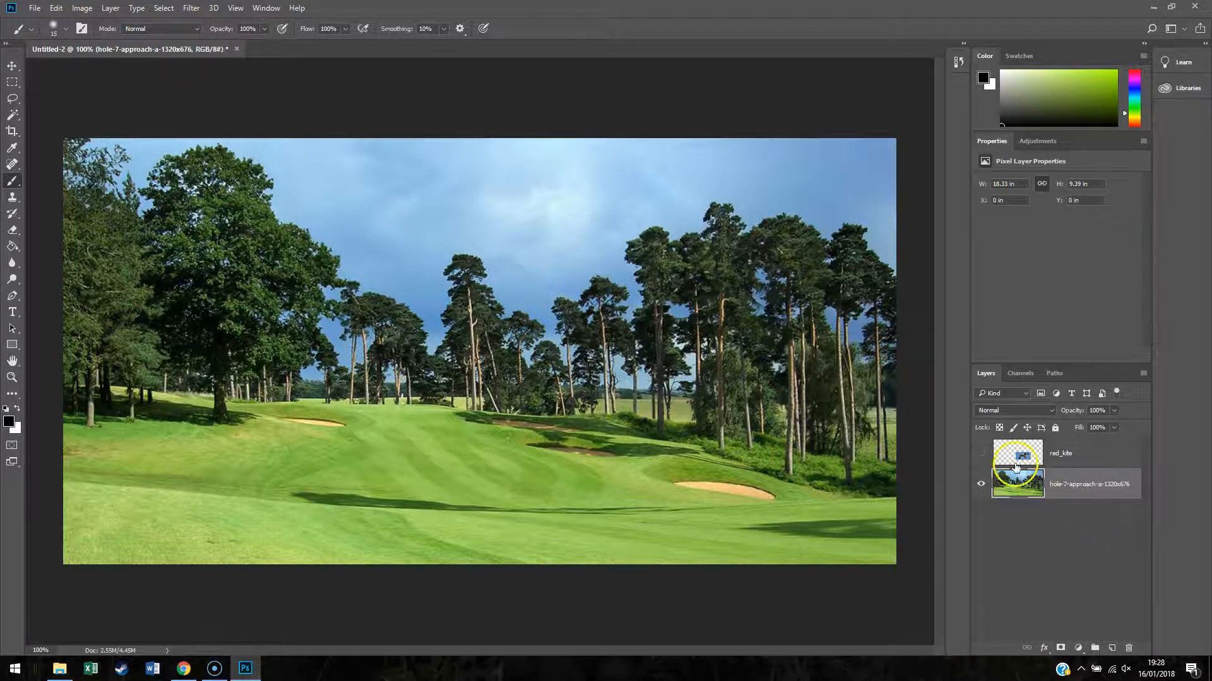
# Step: Show the red_kite layer, make it active, and outline the bird with a freehand Lasso selection
pyautogui.click(980, 454)
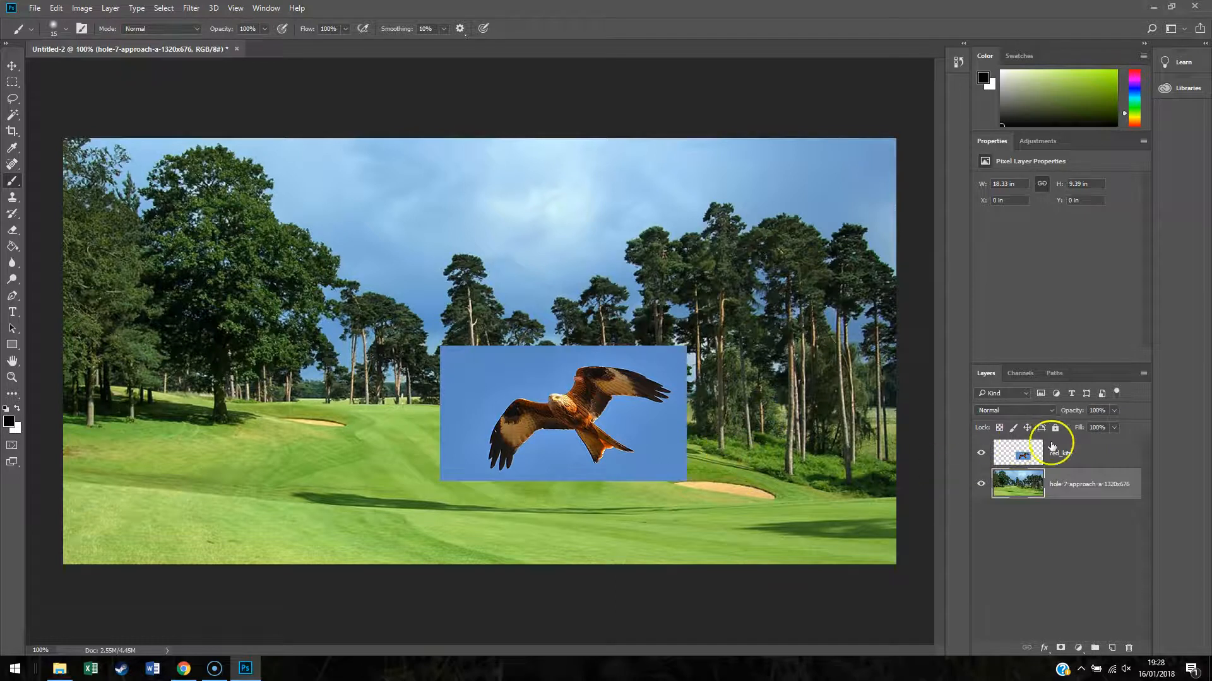
pyautogui.click(1082, 447)
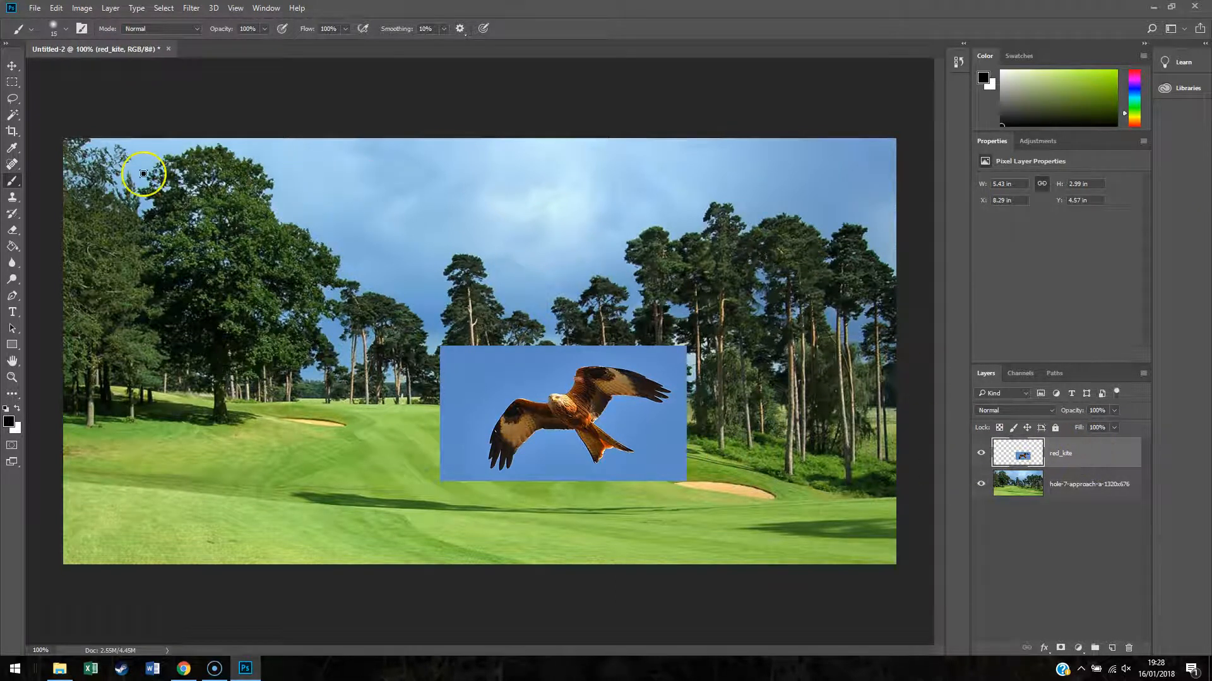
pyautogui.click(13, 99)
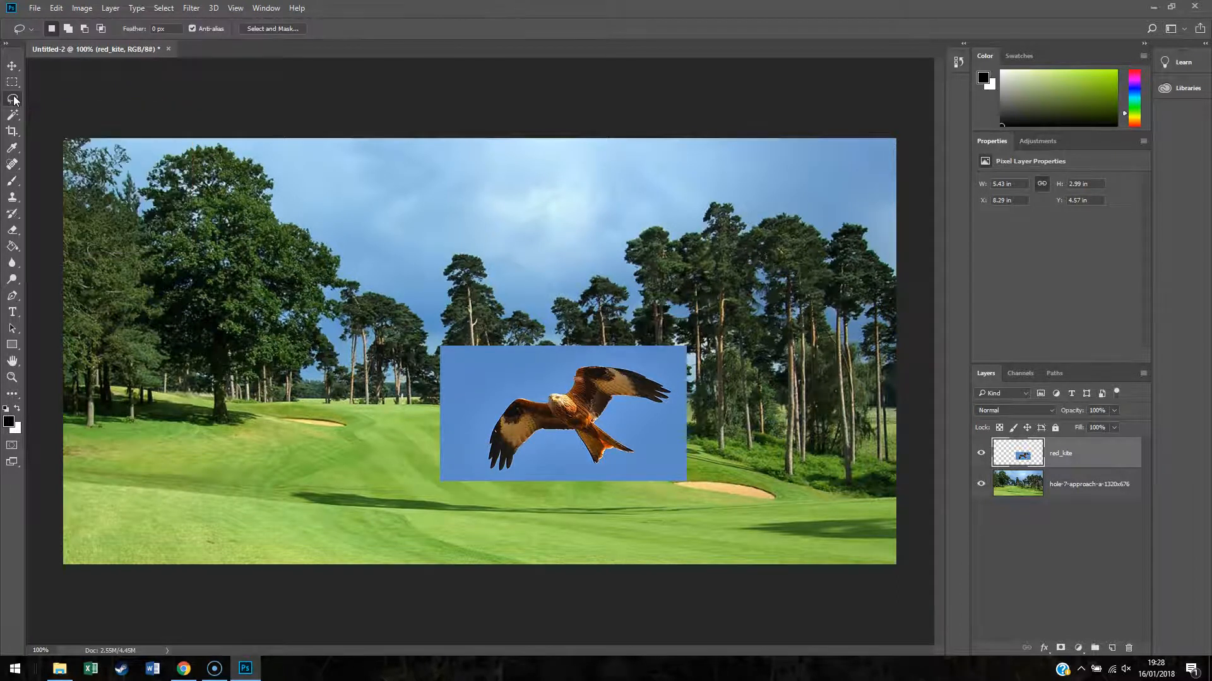
pyautogui.rightClick(14, 100)
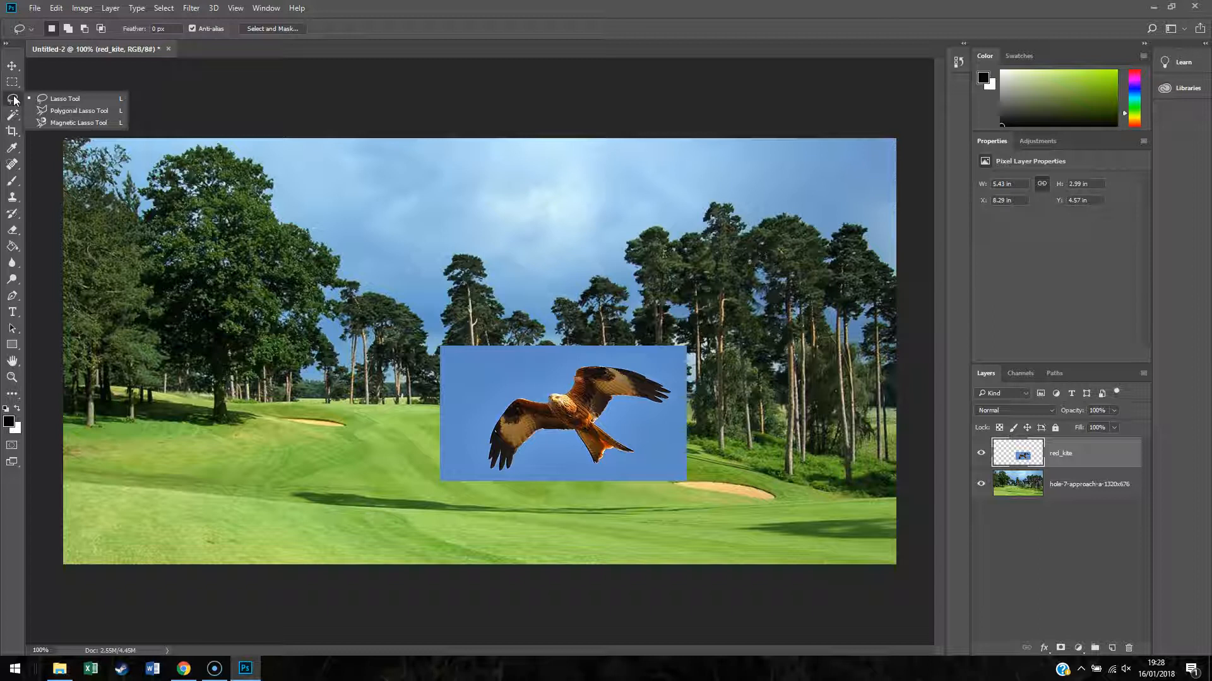
pyautogui.click(13, 84)
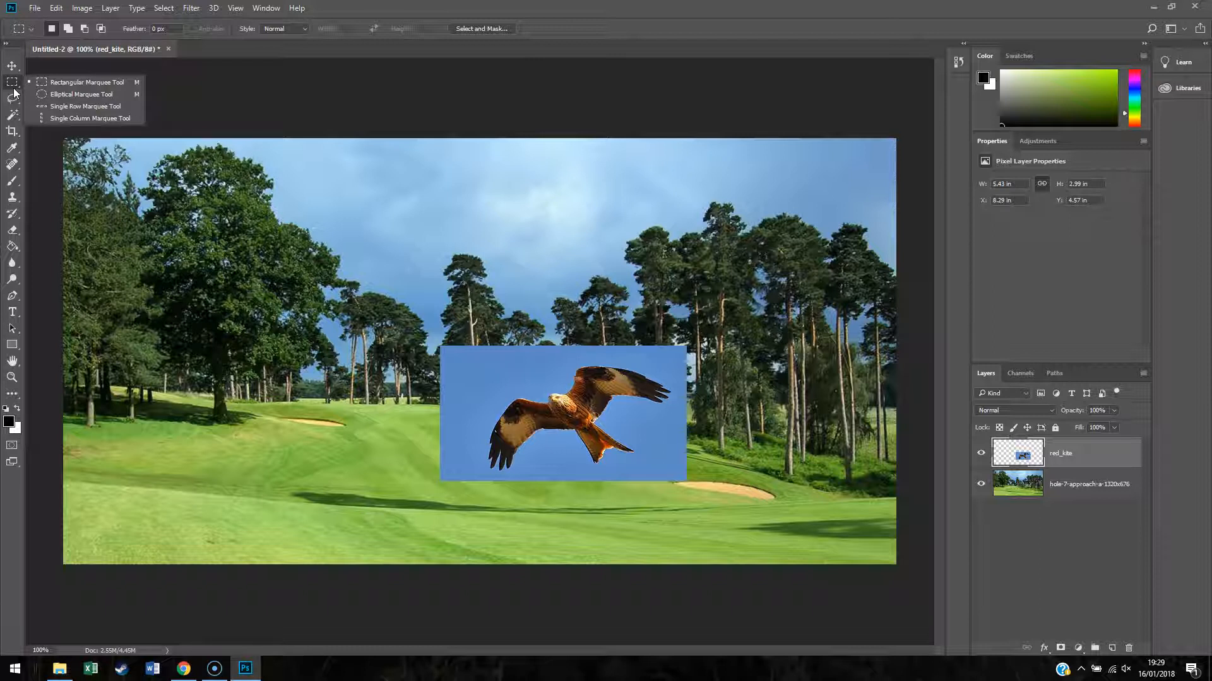
pyautogui.moveTo(13, 97); pyautogui.dragTo(55, 104)
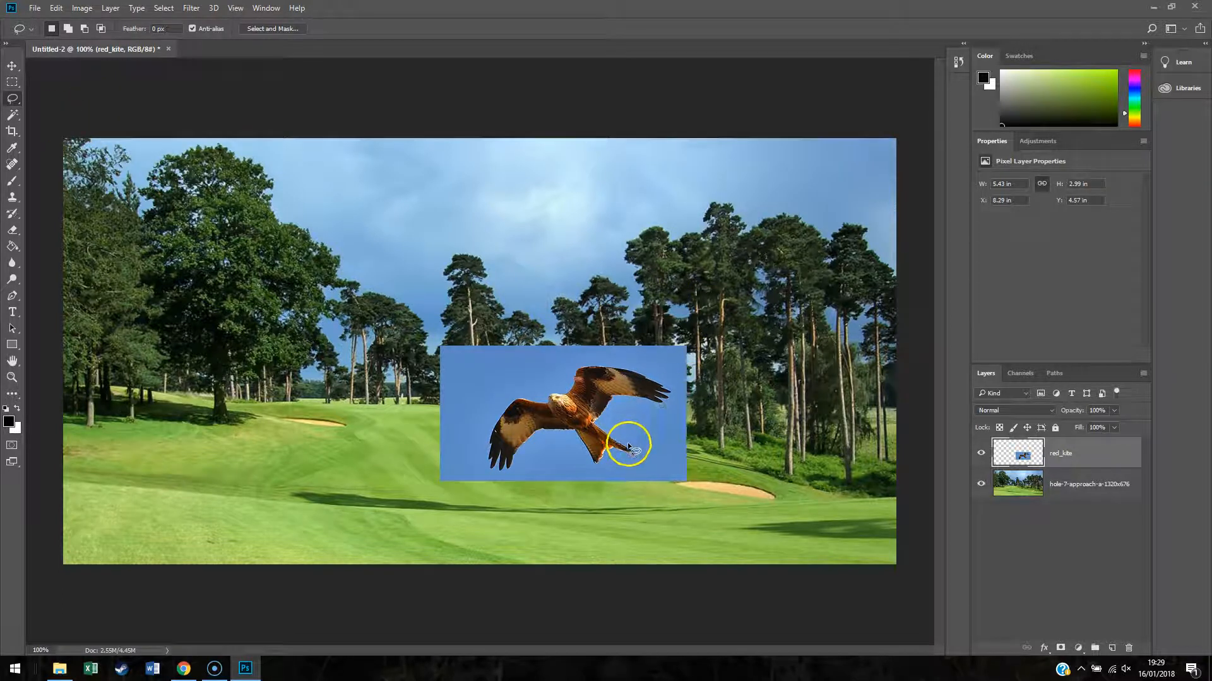
pyautogui.moveTo(609, 437); pyautogui.dragTo(602, 420)
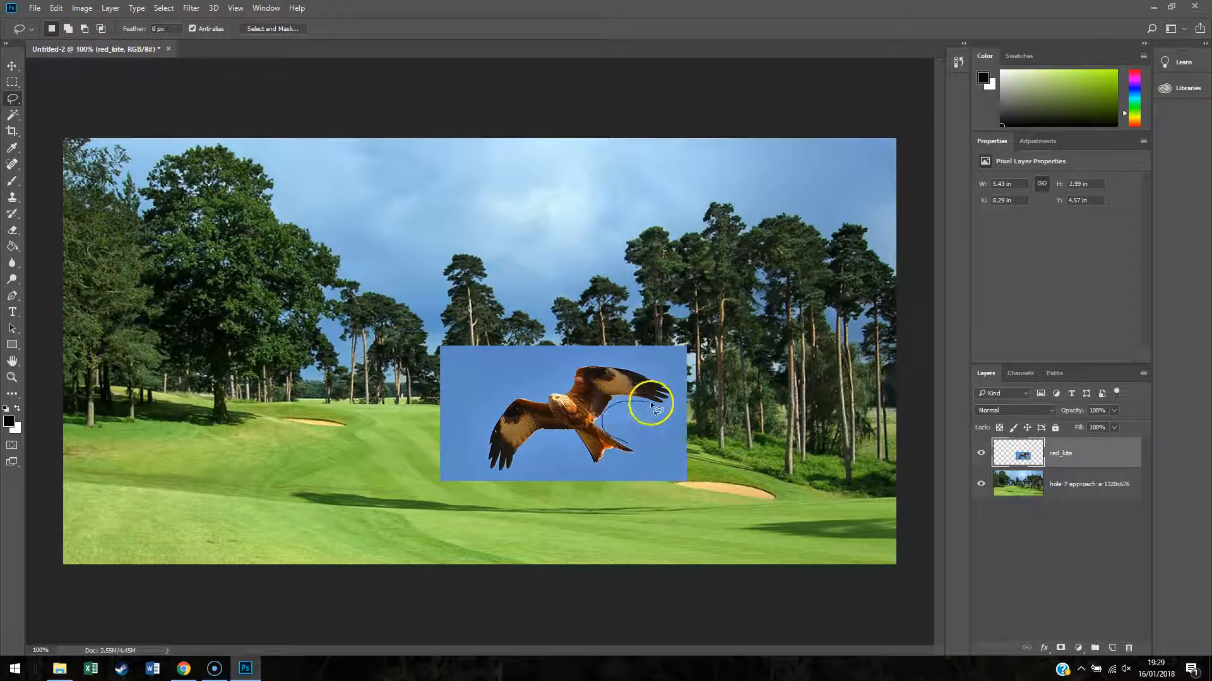
pyautogui.moveTo(672, 390)
pyautogui.mouseDown()
pyautogui.moveTo(576, 359)
pyautogui.moveTo(562, 387)
pyautogui.moveTo(507, 399)
pyautogui.moveTo(490, 427)
pyautogui.moveTo(487, 465)
pyautogui.moveTo(520, 465)
pyautogui.mouseUp()
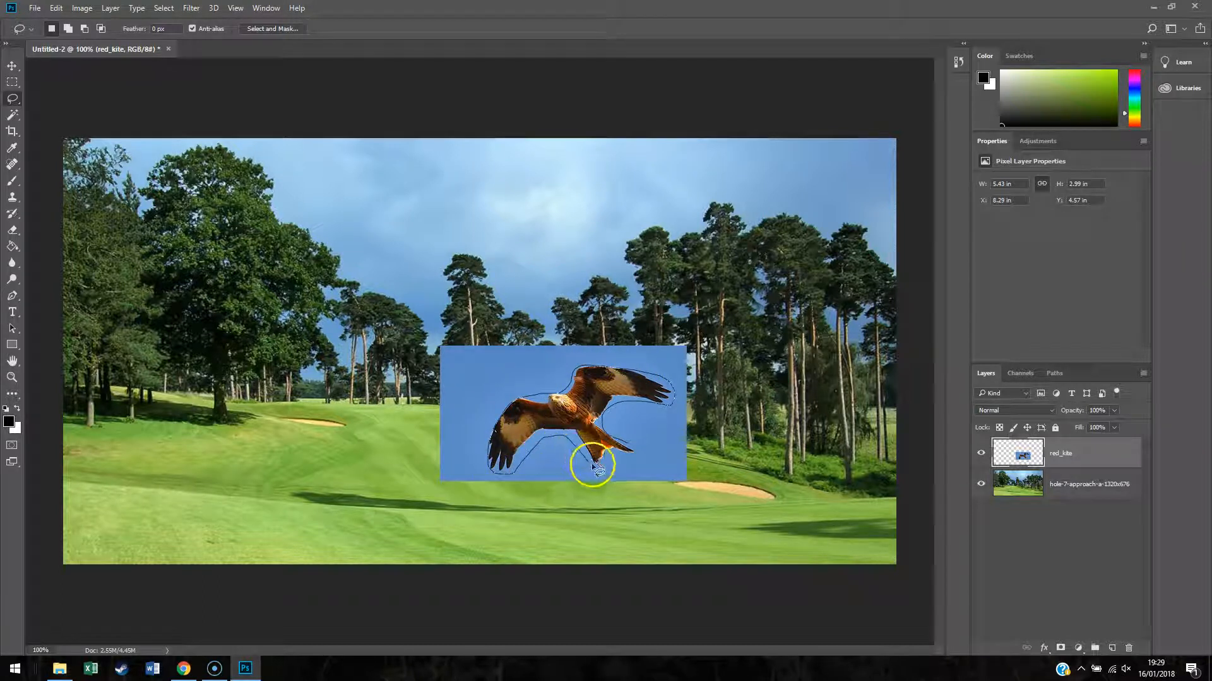
pyautogui.moveTo(616, 457)
pyautogui.mouseDown()
pyautogui.moveTo(637, 459)
pyautogui.moveTo(608, 421)
pyautogui.mouseUp()
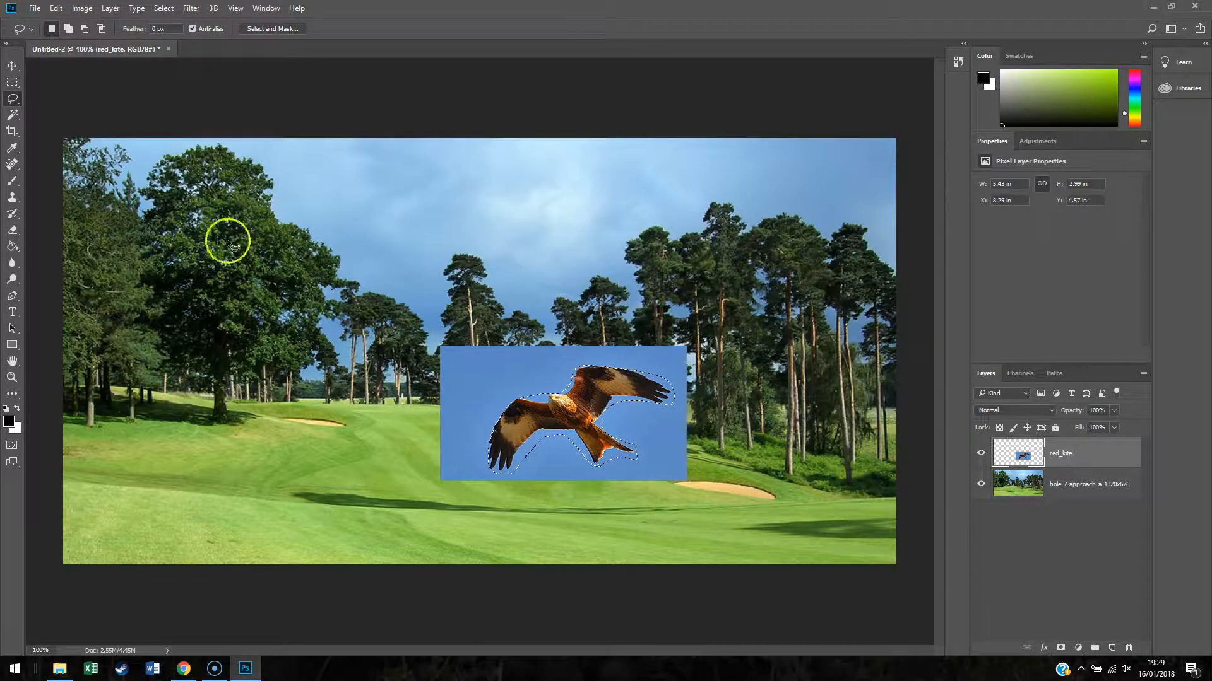
# Step: Try moving the selected bird up into the sky above the trees, and undo the move
pyautogui.click(13, 68)
pyautogui.moveTo(568, 400); pyautogui.dragTo(442, 191)
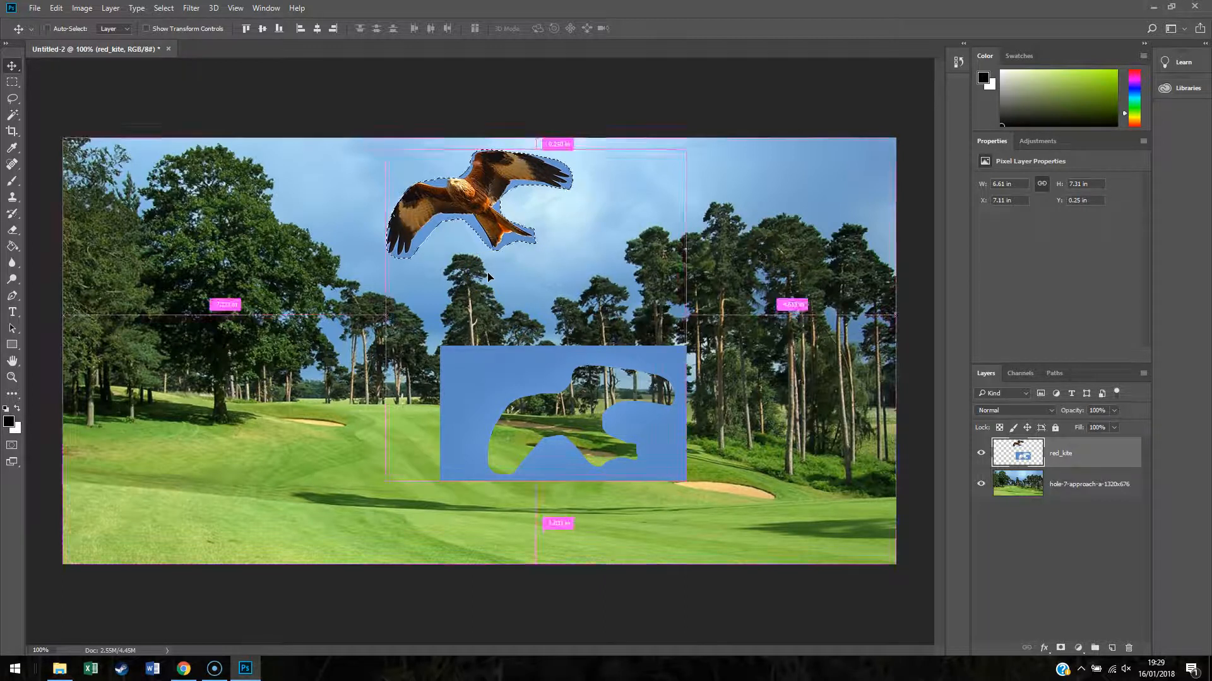
pyautogui.hotkey('ctrl', 'z')
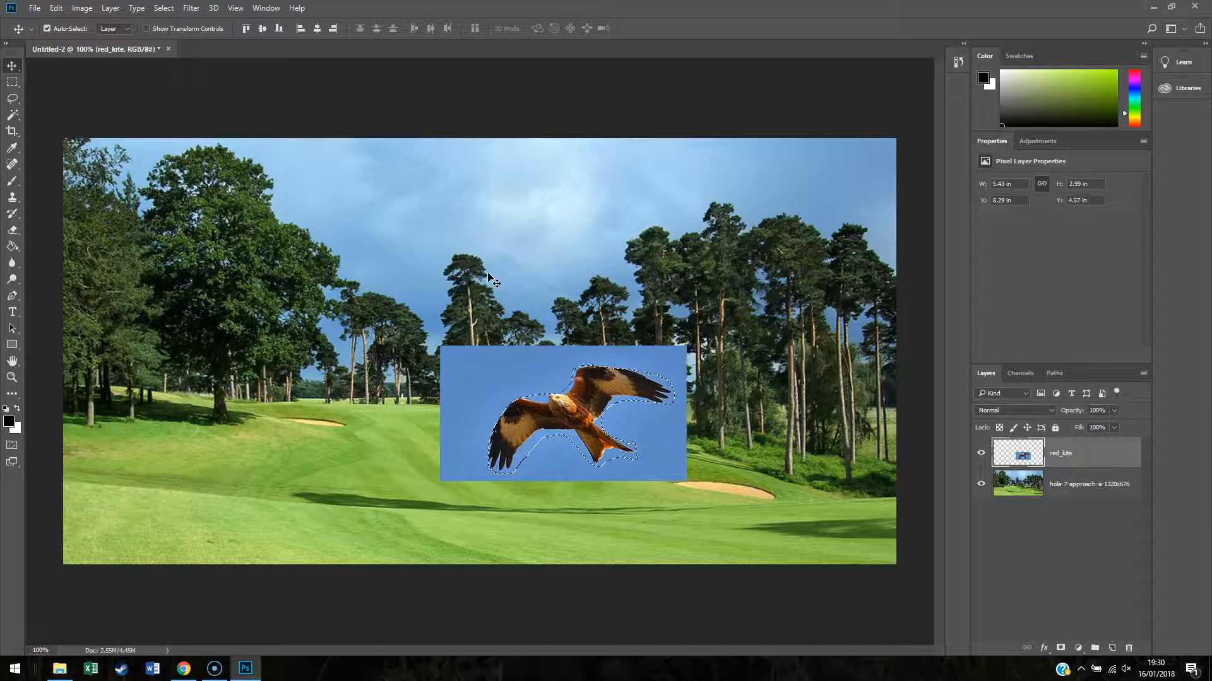
# Step: Deselect the bird outline and switch to the golf course layer with the red_kite layer hidden
pyautogui.click(166, 9)
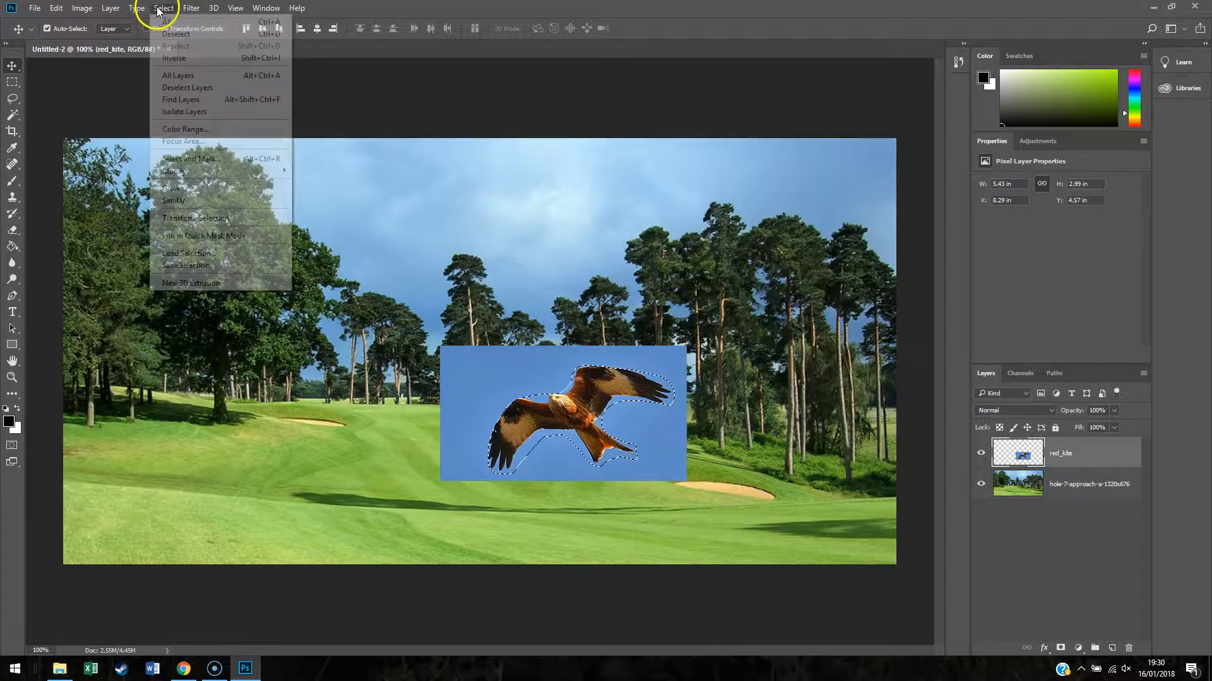
pyautogui.click(171, 36)
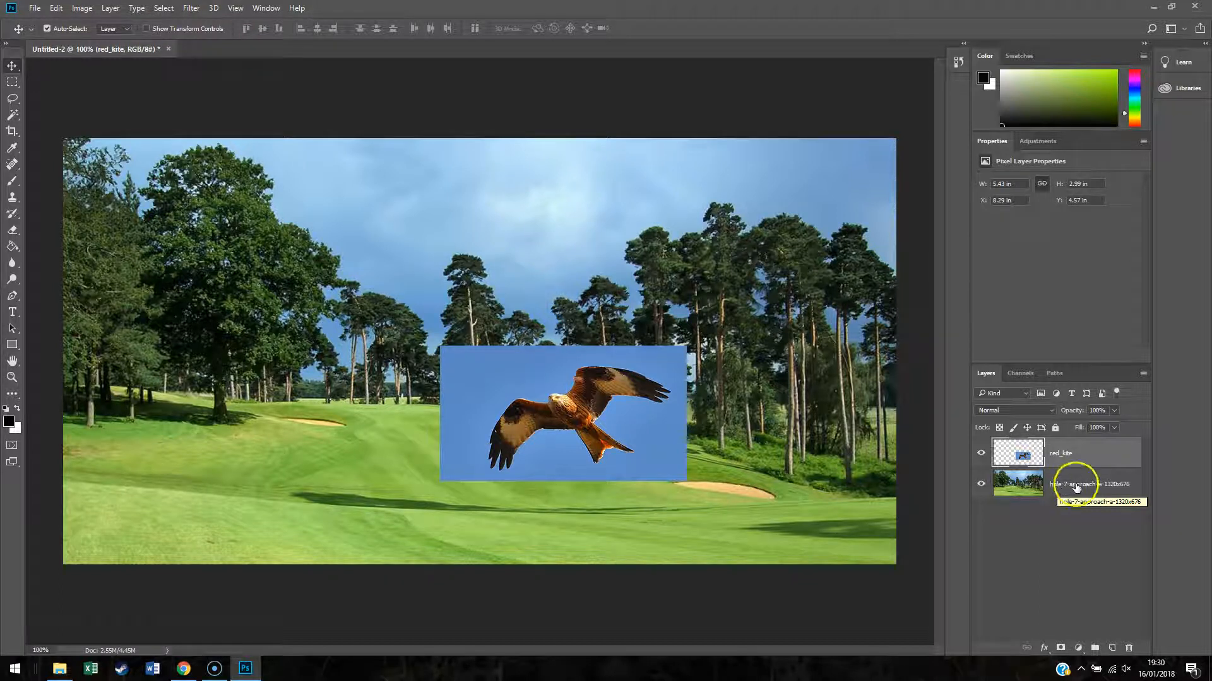
pyautogui.click(982, 456)
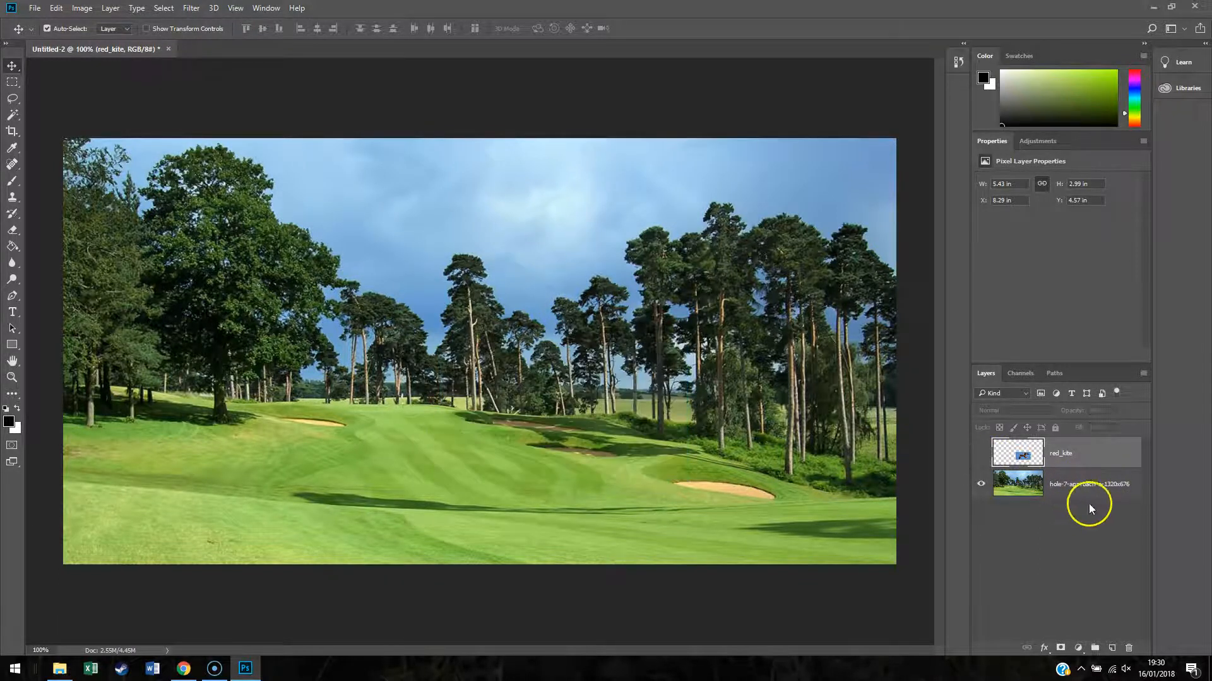
pyautogui.click(1104, 487)
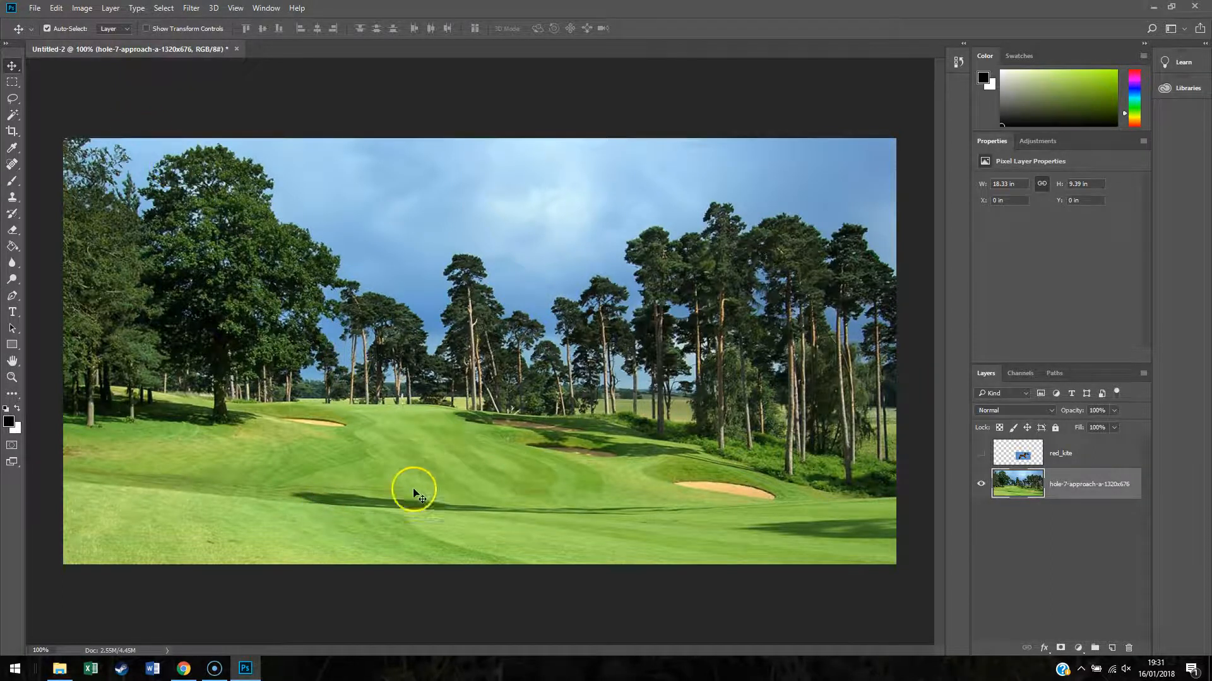
# Step: Try a Hue/Saturation adjustment on the golf course layer with Hue +127 and Lightness +21, and cancel it
pyautogui.click(82, 8)
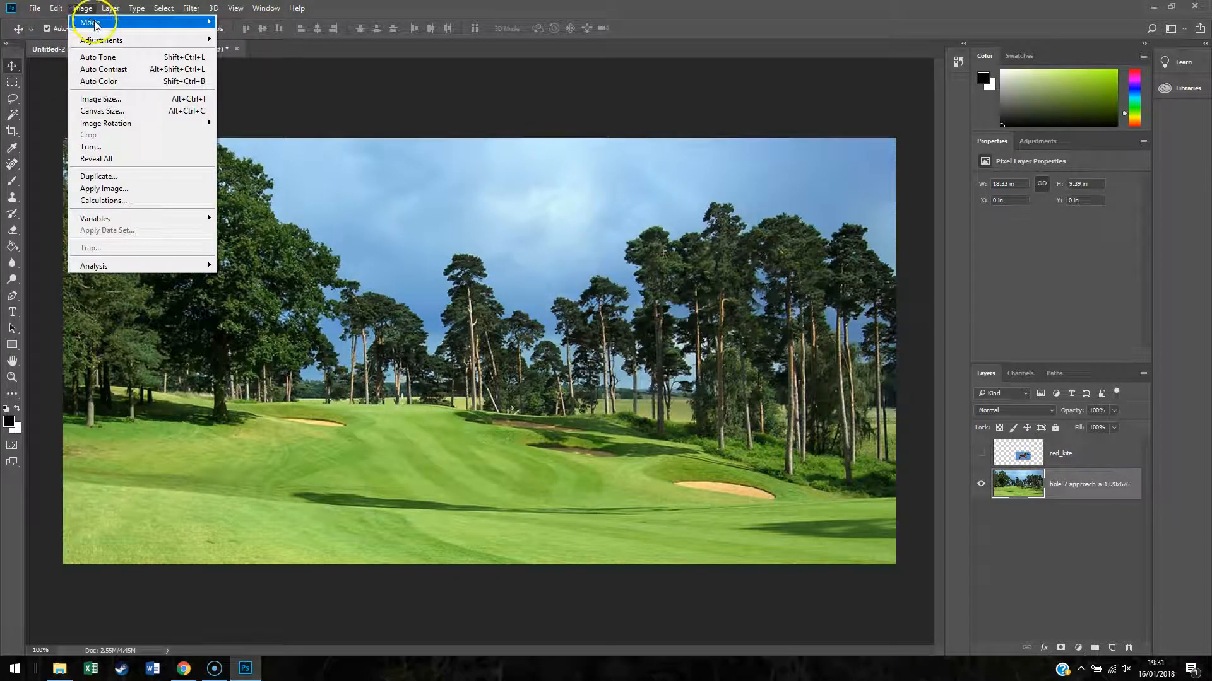
pyautogui.moveTo(144, 40)
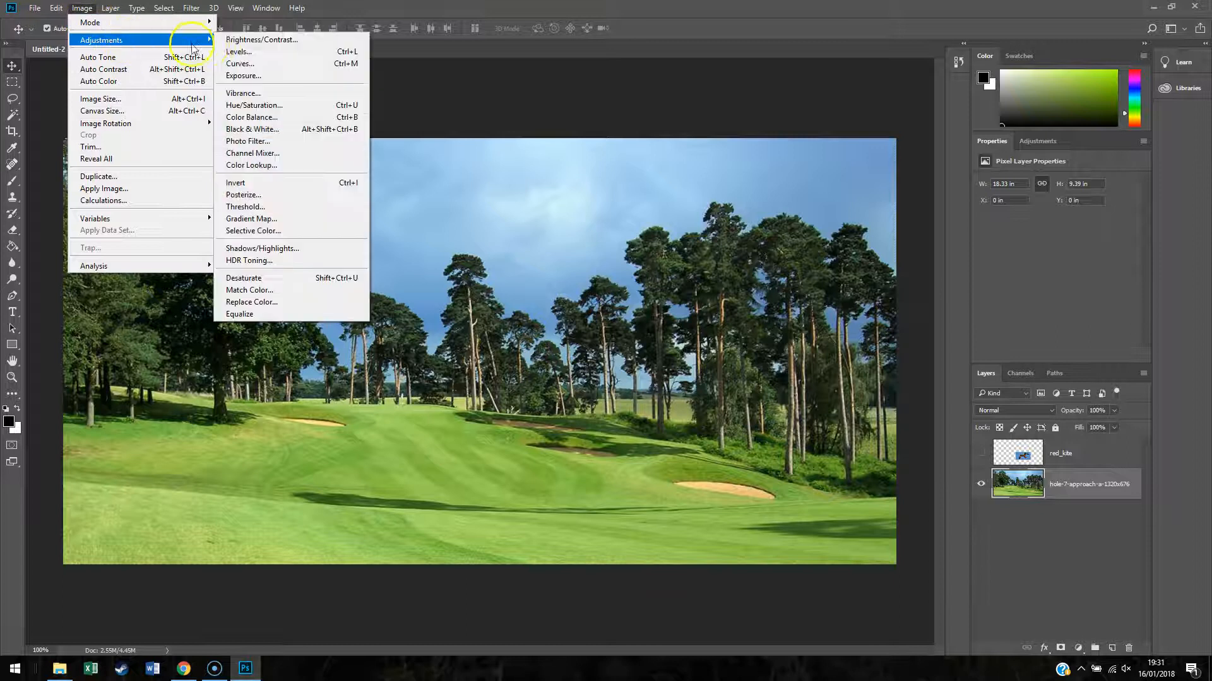
pyautogui.click(256, 105)
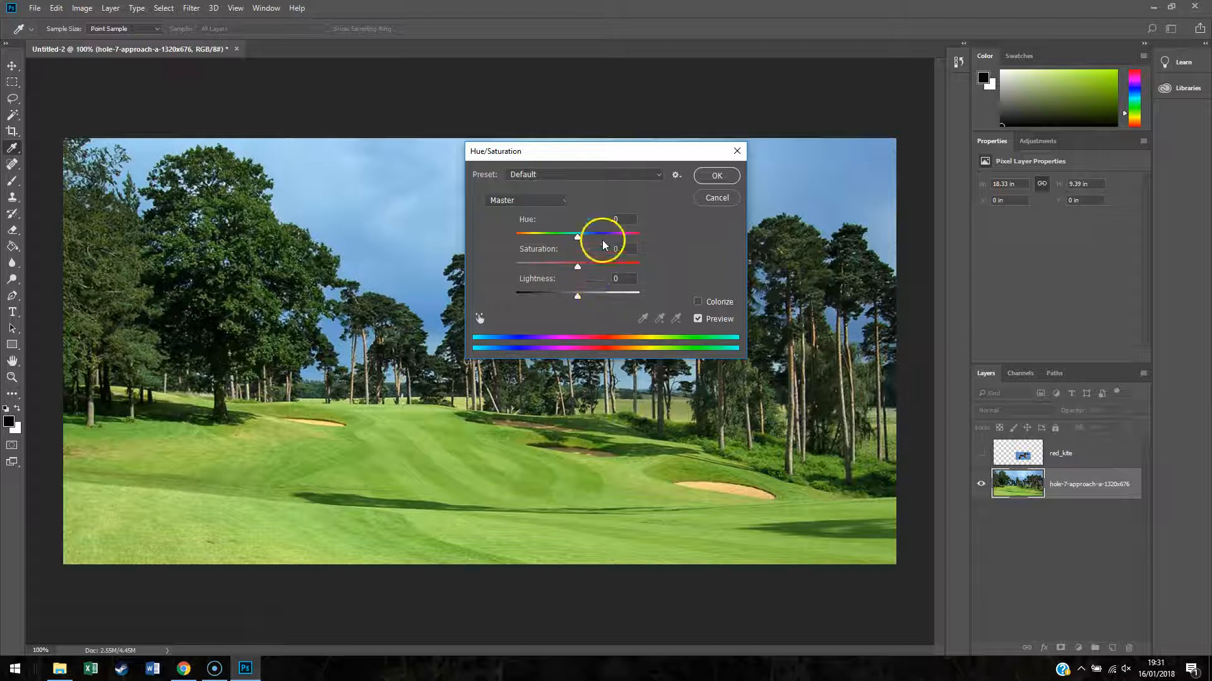
pyautogui.moveTo(577, 236); pyautogui.dragTo(577, 268)
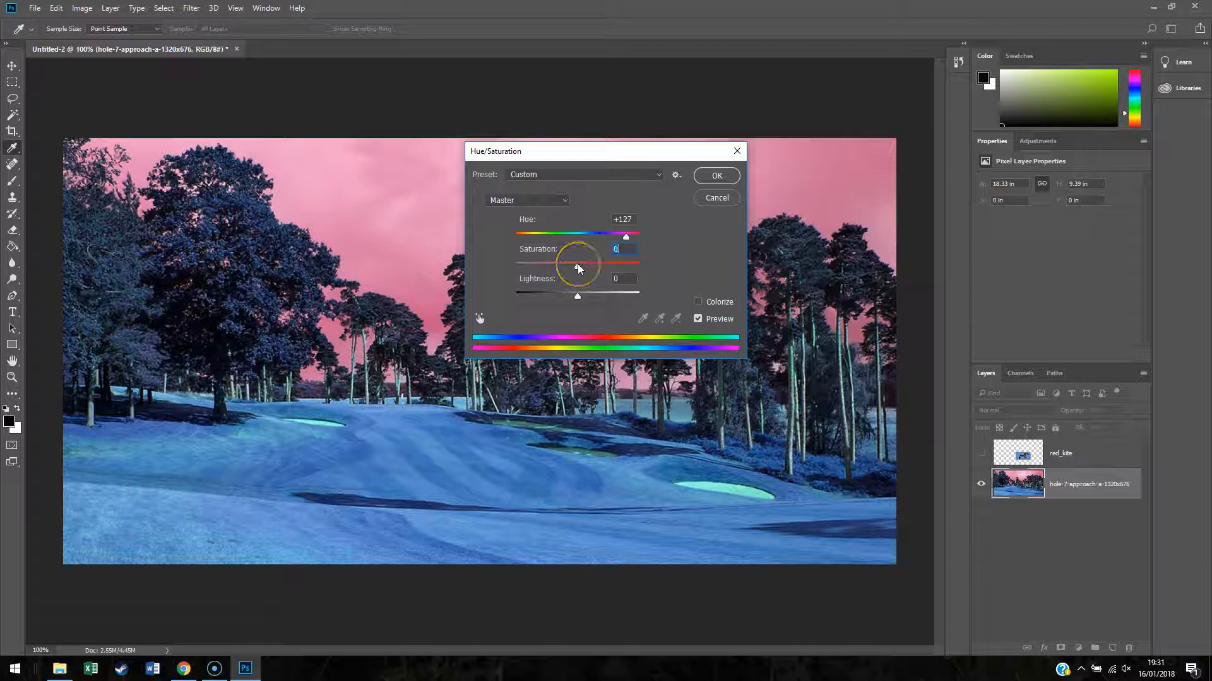
pyautogui.moveTo(577, 296)
pyautogui.mouseDown()
pyautogui.moveTo(650, 314)
pyautogui.moveTo(501, 292)
pyautogui.moveTo(591, 302)
pyautogui.mouseUp()
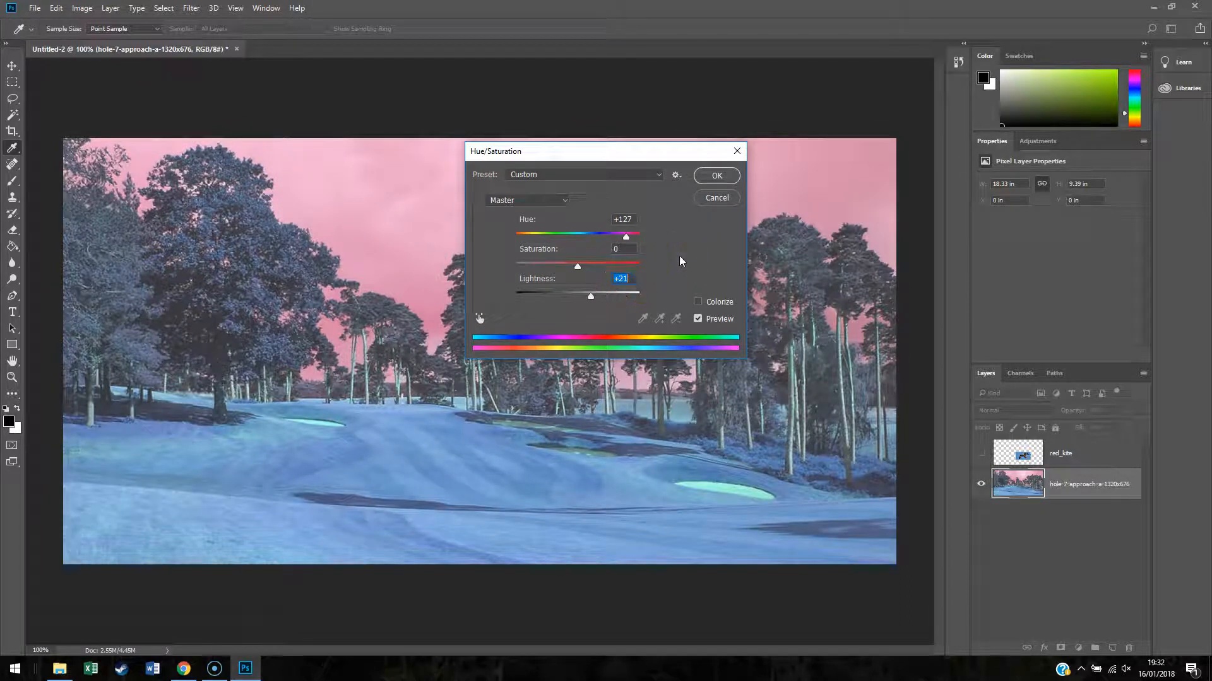
pyautogui.click(715, 199)
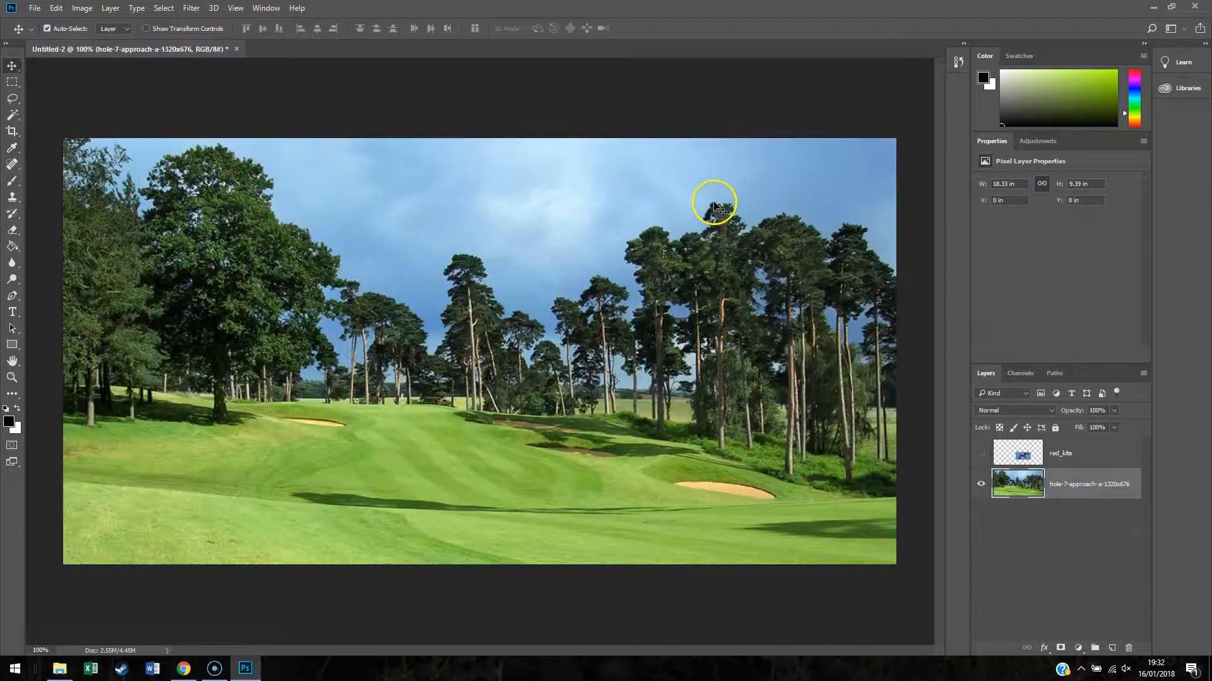
# Step: Show the red_kite layer and add a blank white layer mask to it
pyautogui.click(975, 464)
pyautogui.moveTo(950, 435); pyautogui.dragTo(918, 436)
pyautogui.click(981, 453)
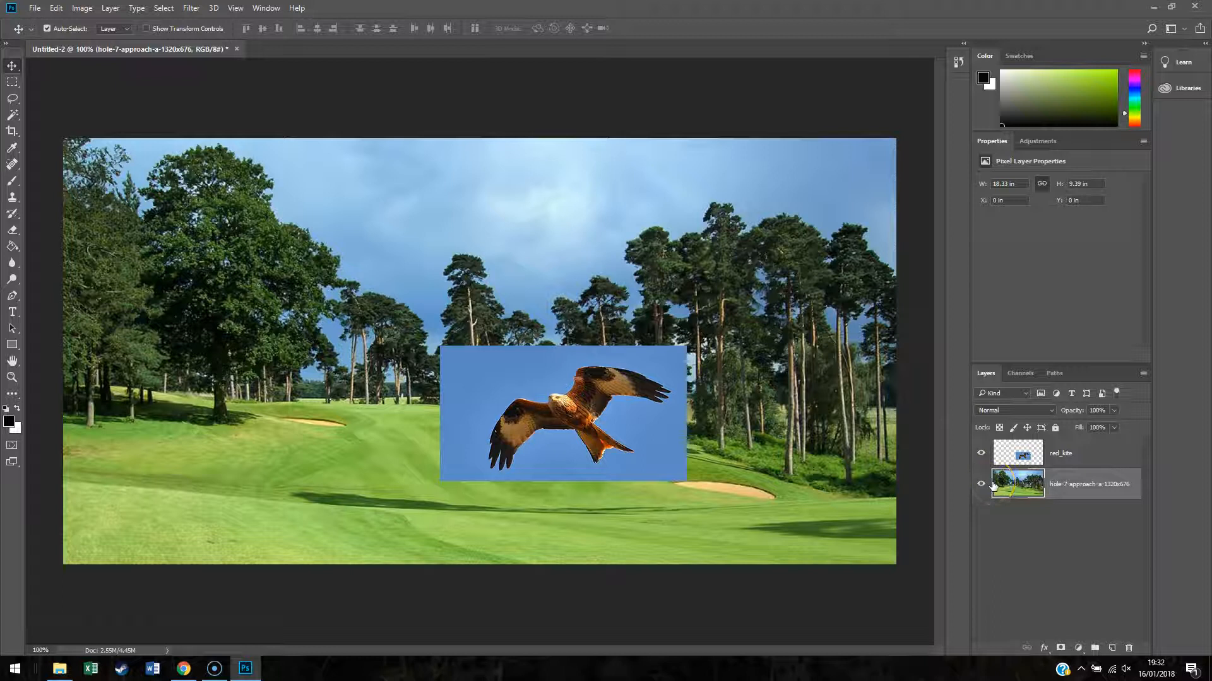
pyautogui.click(979, 483)
pyautogui.click(1082, 454)
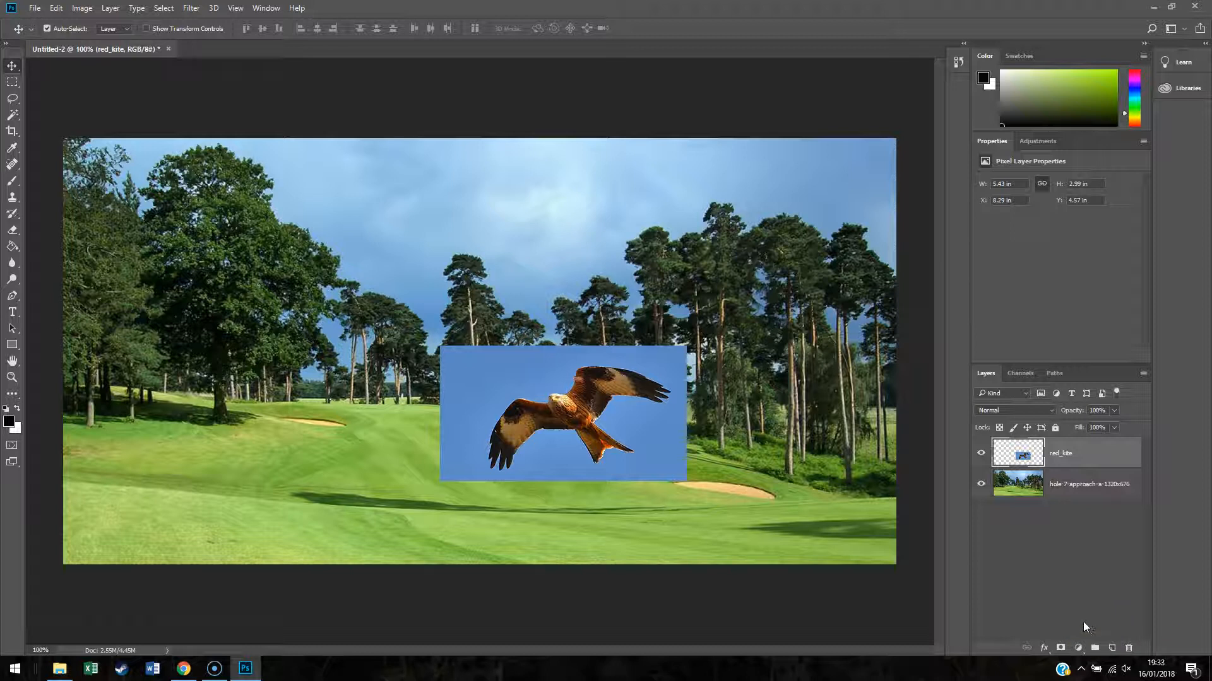
pyautogui.click(1060, 649)
pyautogui.click(1061, 649)
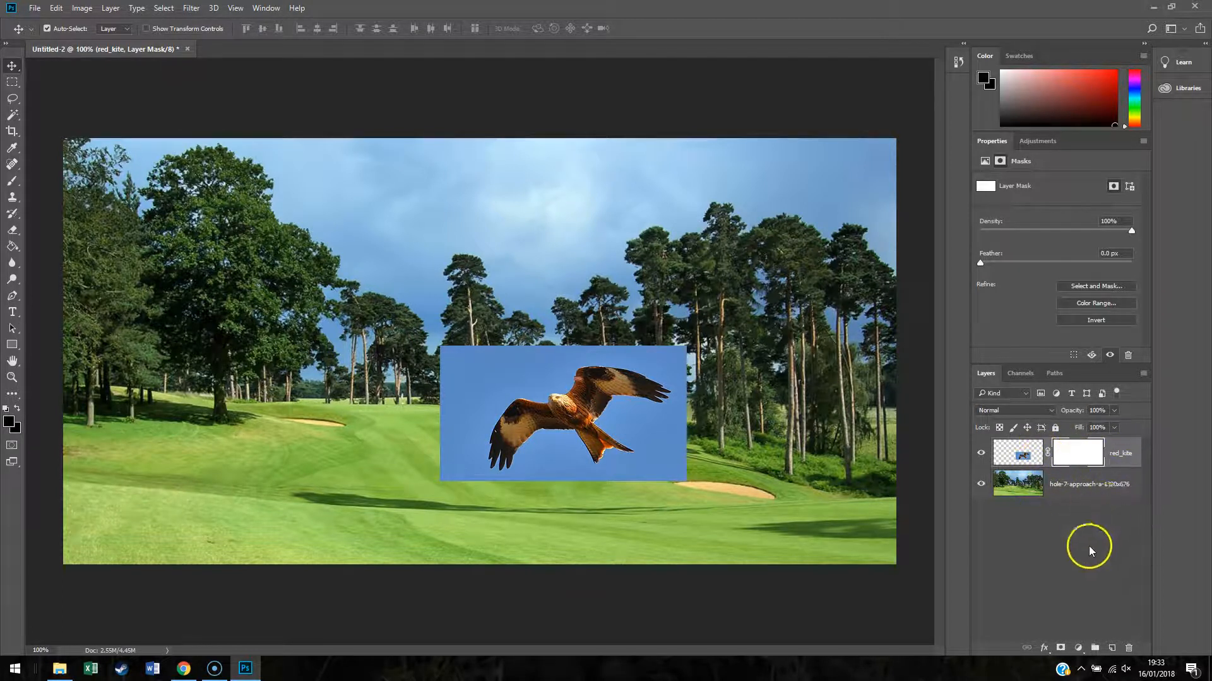
# Step: Try small layer thumbnails in the layer list, and set them back to large
pyautogui.rightClick(1018, 520)
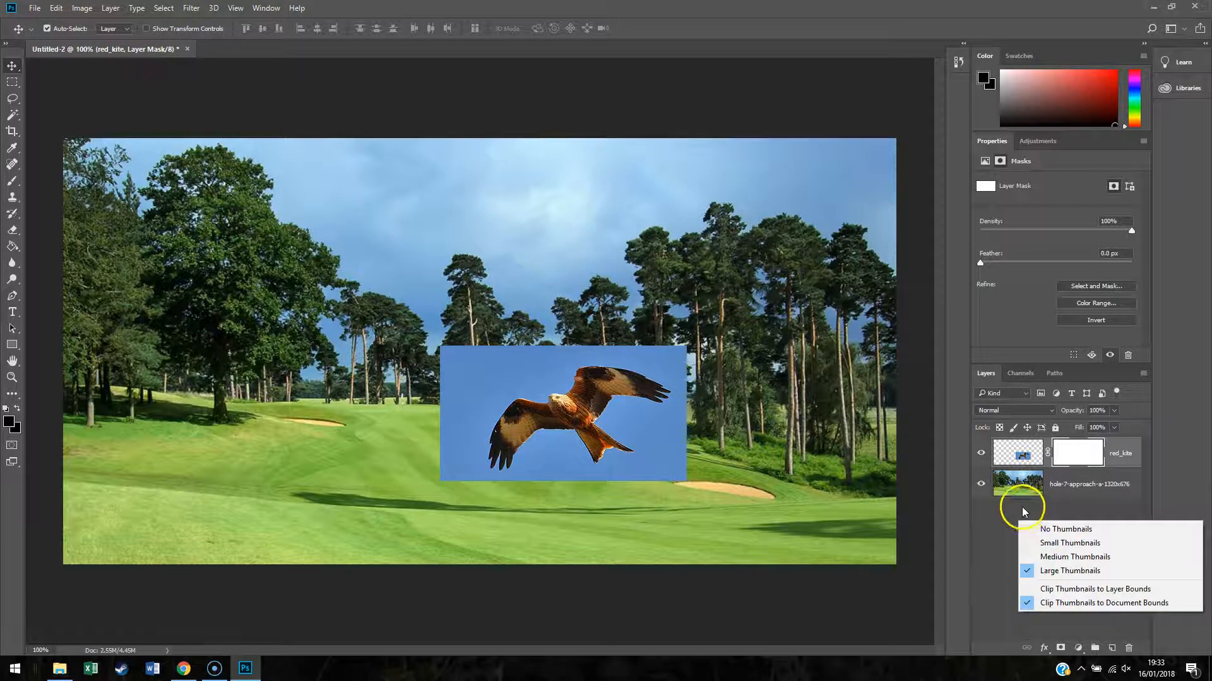
pyautogui.click(1021, 506)
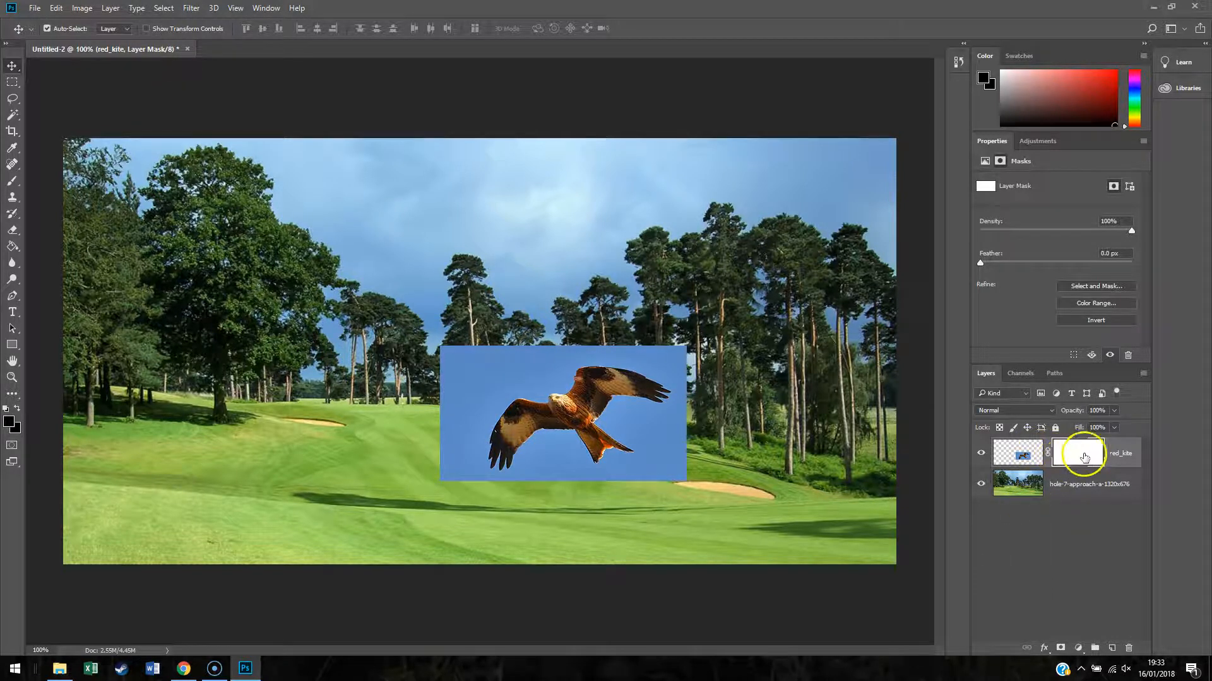
pyautogui.rightClick(1028, 520)
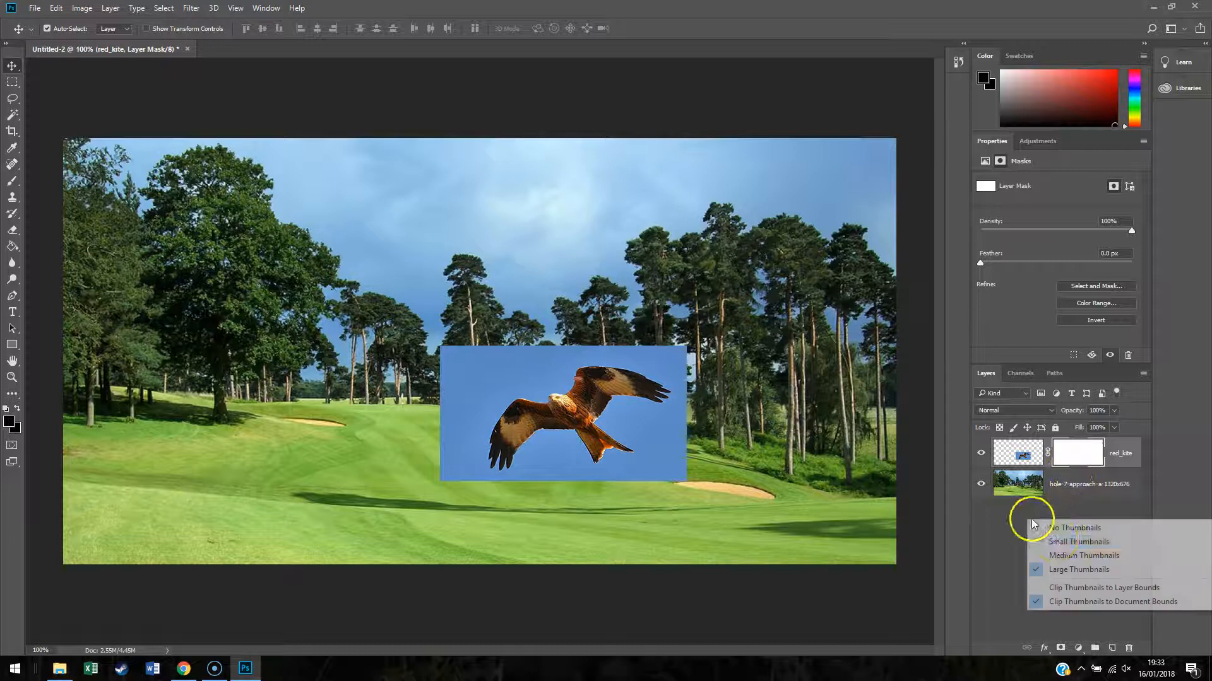
pyautogui.click(1068, 546)
pyautogui.rightClick(1044, 540)
pyautogui.click(1076, 593)
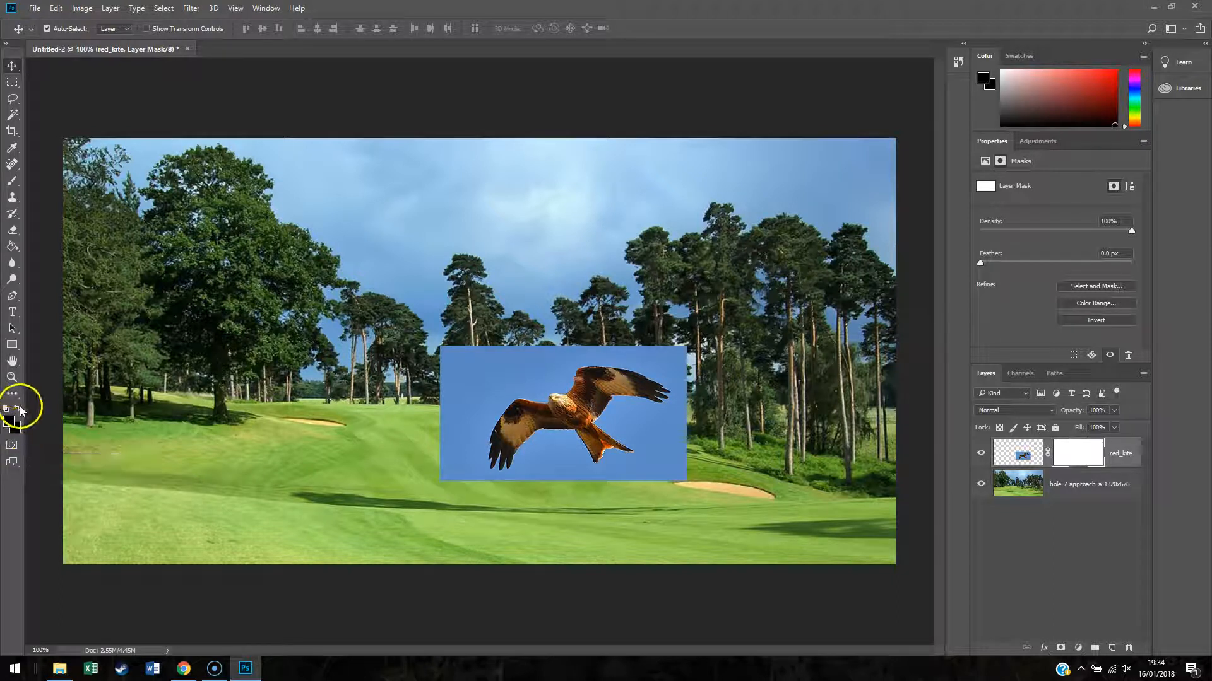
# Step: Paint black on the red_kite layer mask with a soft 75 px Brush to hide the blue background around the bird
pyautogui.click(12, 183)
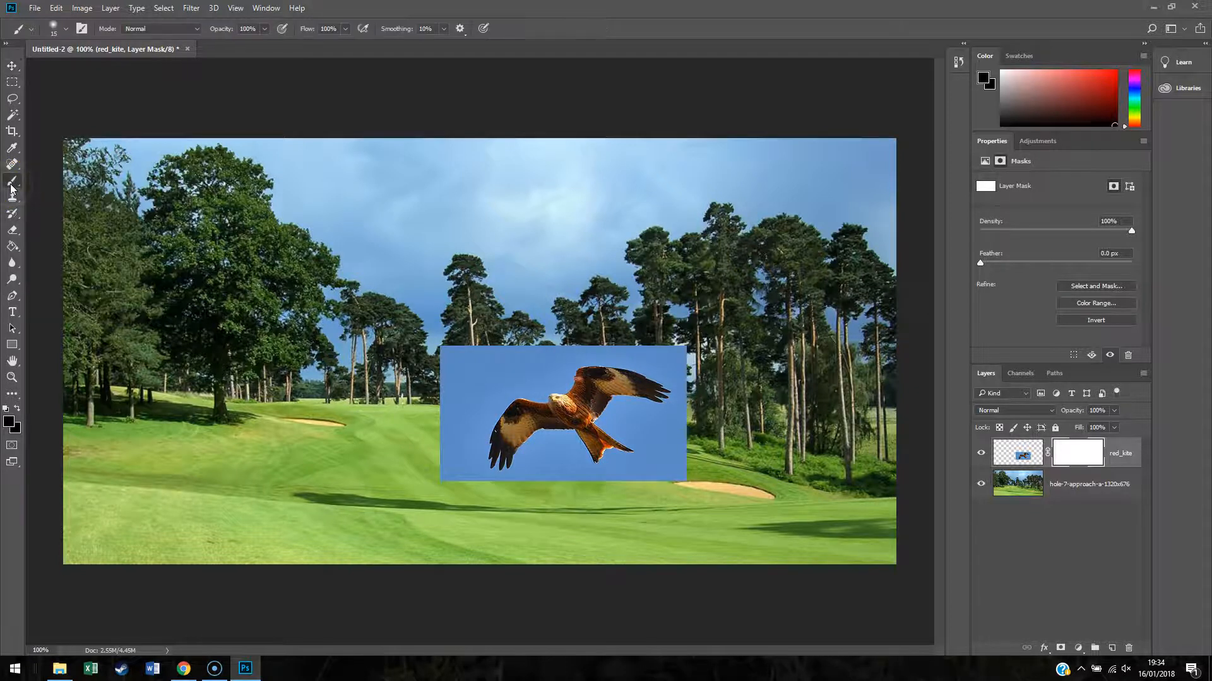
pyautogui.click(66, 29)
pyautogui.moveTo(77, 70); pyautogui.dragTo(92, 70)
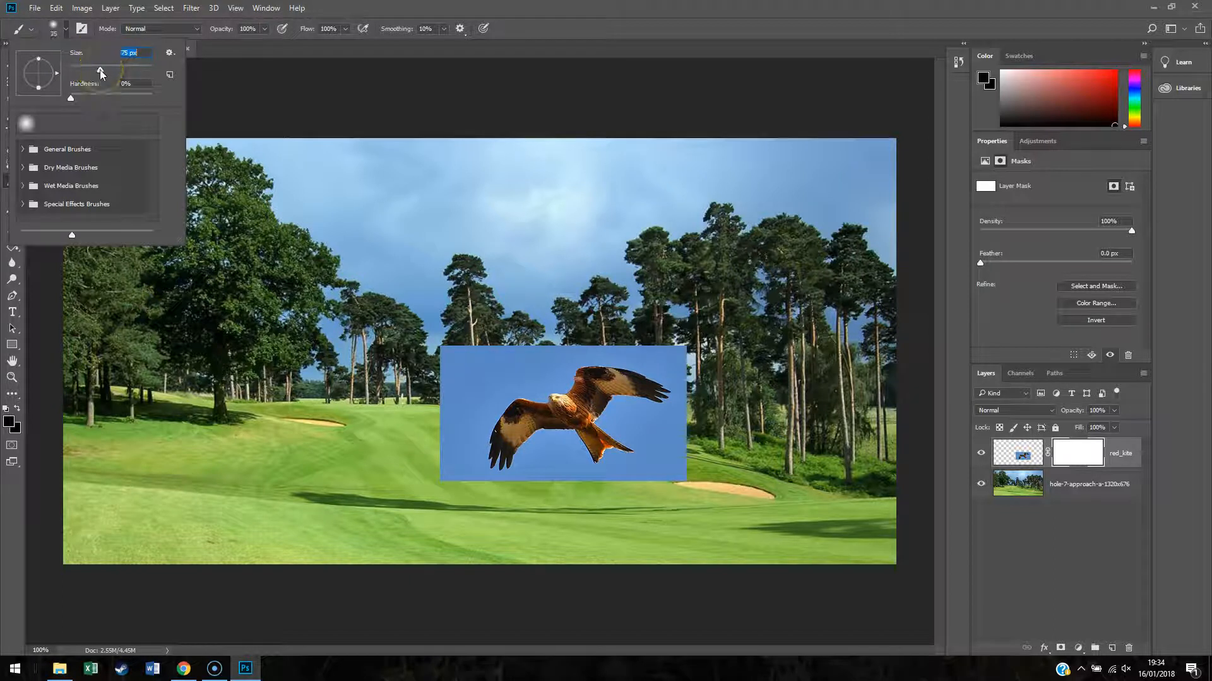
pyautogui.click(353, 8)
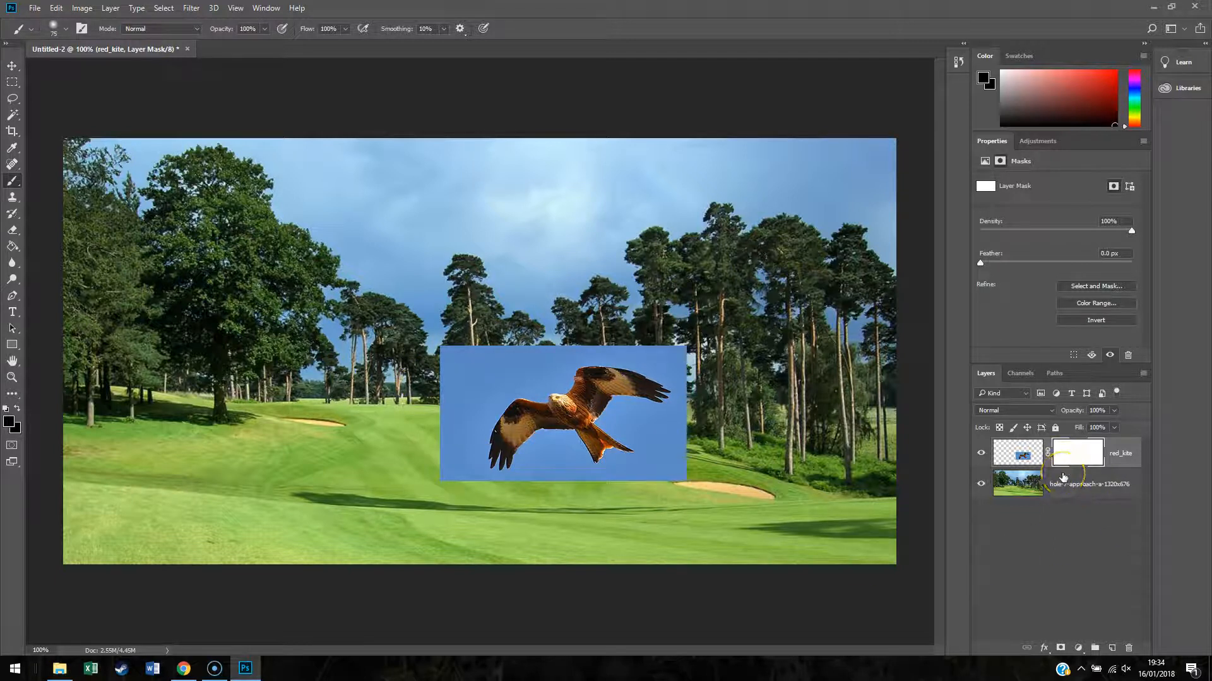
pyautogui.moveTo(437, 380)
pyautogui.mouseDown()
pyautogui.moveTo(519, 339)
pyautogui.moveTo(460, 344)
pyautogui.moveTo(436, 369)
pyautogui.moveTo(436, 413)
pyautogui.moveTo(486, 373)
pyautogui.moveTo(557, 344)
pyautogui.moveTo(615, 334)
pyautogui.moveTo(674, 351)
pyautogui.moveTo(696, 407)
pyautogui.moveTo(664, 424)
pyautogui.moveTo(630, 420)
pyautogui.moveTo(651, 430)
pyautogui.moveTo(669, 471)
pyautogui.moveTo(674, 450)
pyautogui.moveTo(653, 480)
pyautogui.moveTo(581, 484)
pyautogui.moveTo(545, 461)
pyautogui.moveTo(522, 488)
pyautogui.moveTo(473, 489)
pyautogui.moveTo(447, 458)
pyautogui.moveTo(472, 397)
pyautogui.moveTo(455, 435)
pyautogui.moveTo(463, 470)
pyautogui.moveTo(460, 419)
pyautogui.moveTo(488, 385)
pyautogui.moveTo(603, 327)
pyautogui.mouseUp()
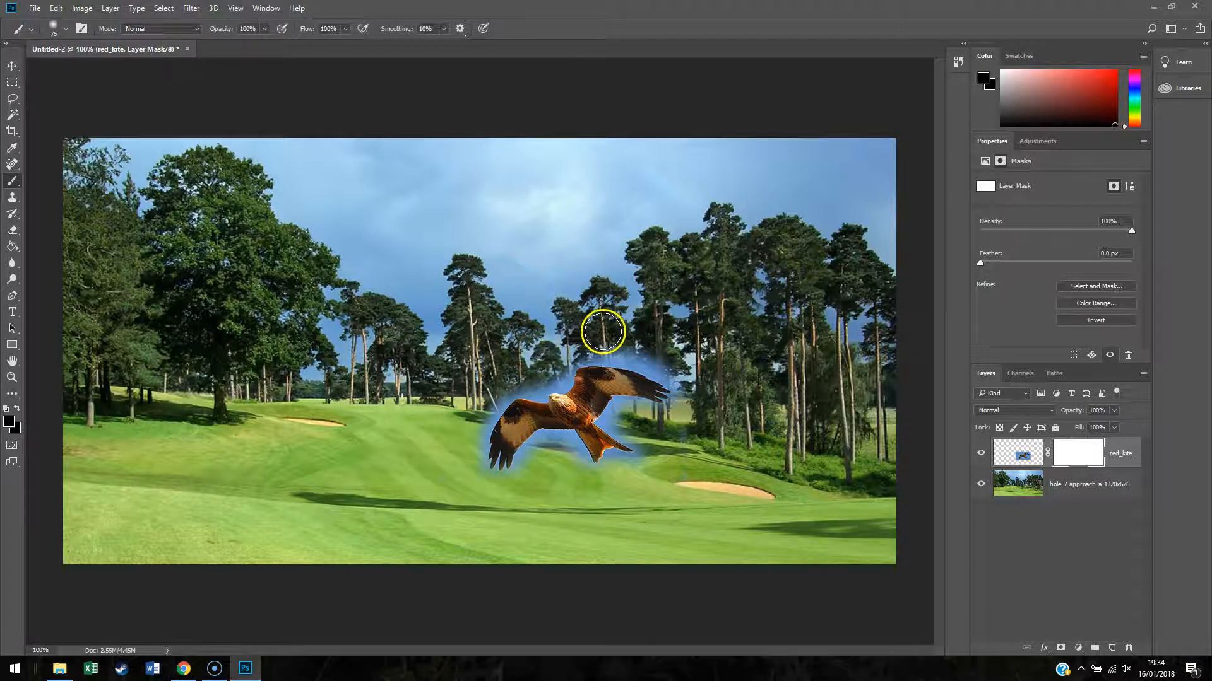